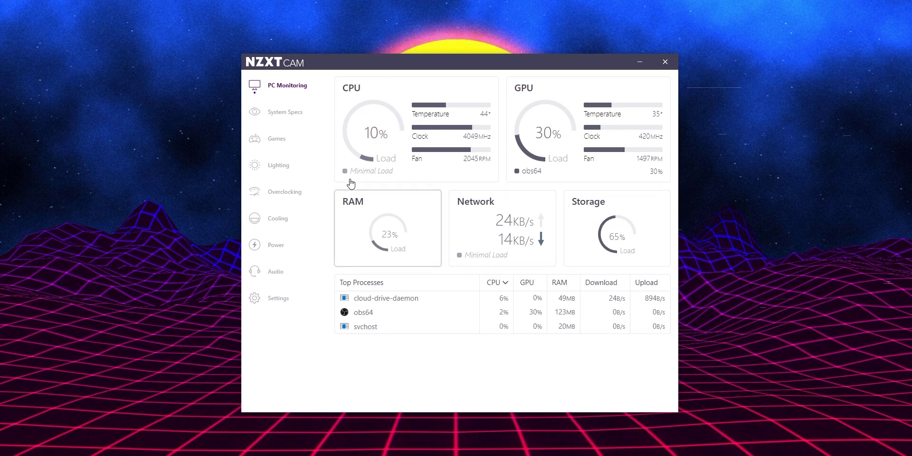
Review the system specs and the game play time, and open the lighting settings.
left_click(292, 113)
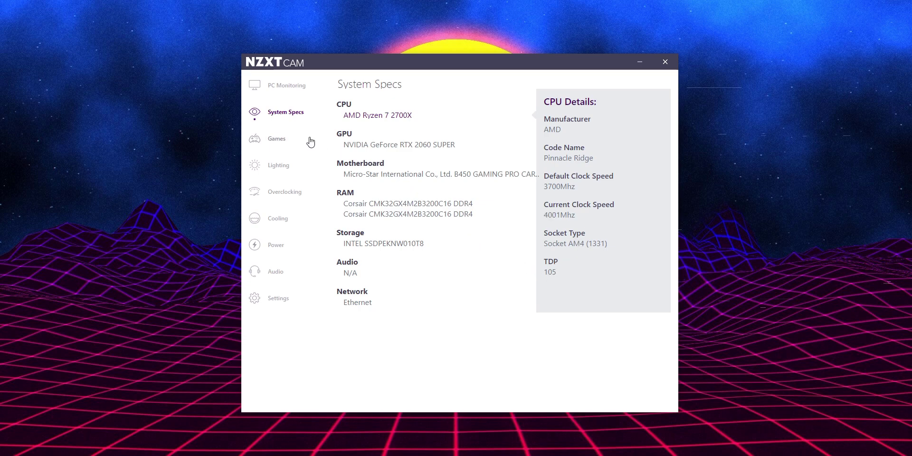
left_click(280, 138)
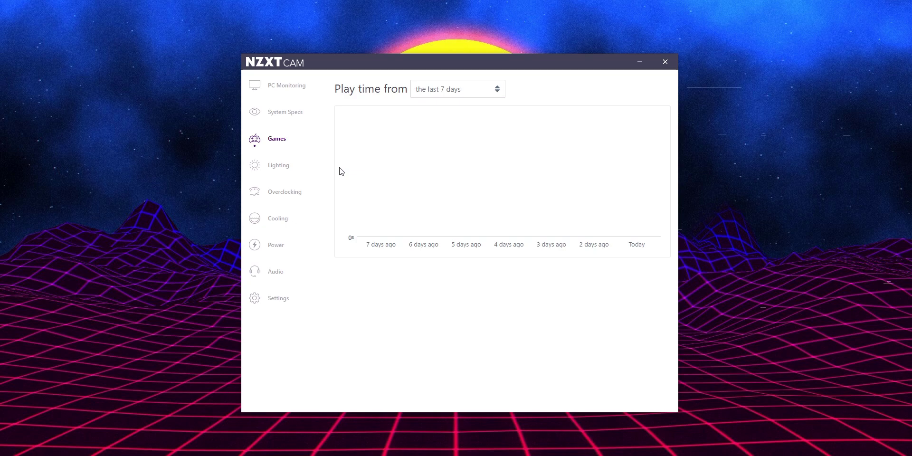
left_click(289, 165)
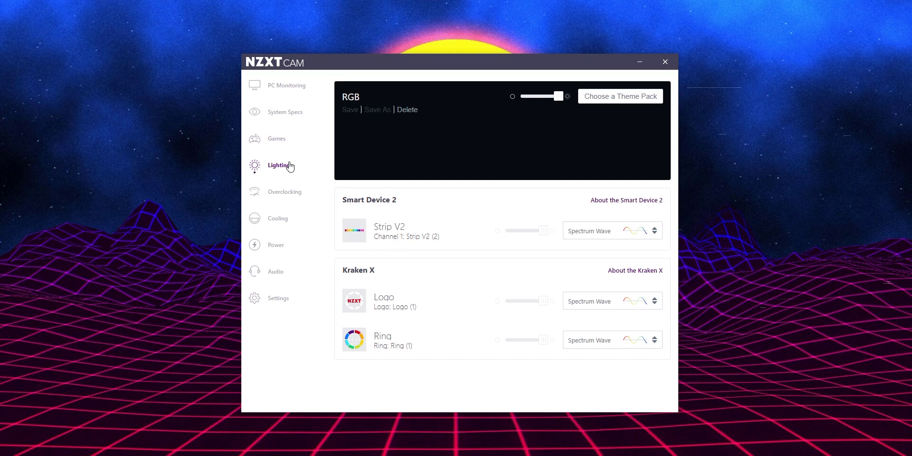
Try the NZXT White theme pack and switch back to the RGB theme.
left_click(626, 98)
left_click(389, 159)
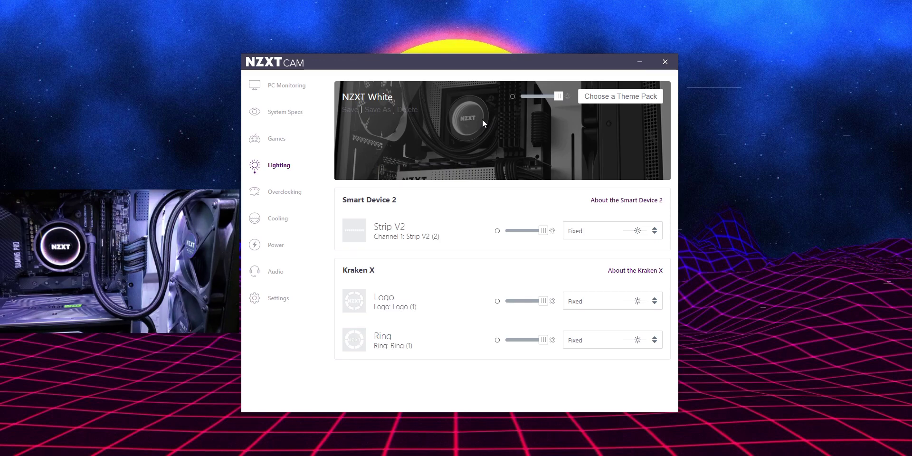
left_click(612, 97)
left_click(514, 151)
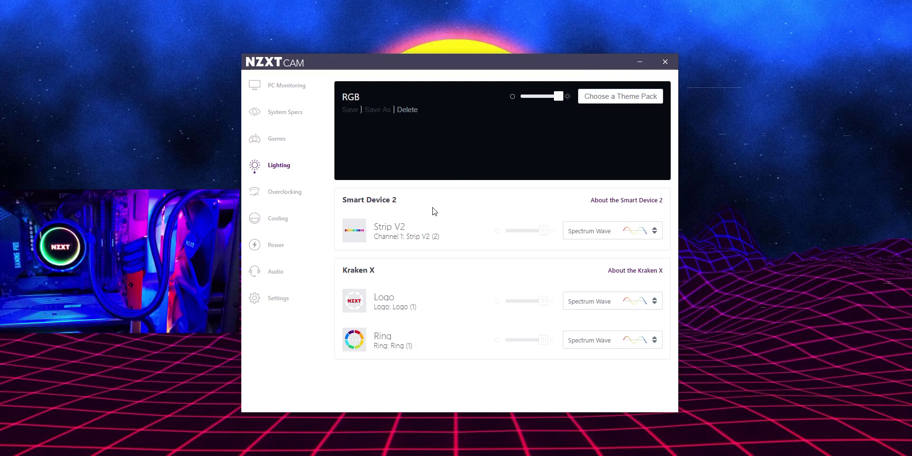
Expand the Strip V2 lighting settings and look through its available lighting modes.
left_click(437, 229)
scroll(438, 223, "down", 1)
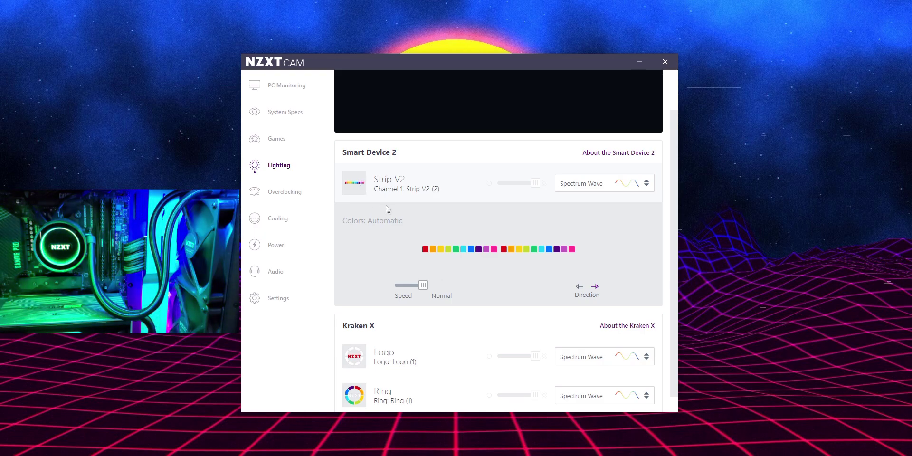
left_click(601, 189)
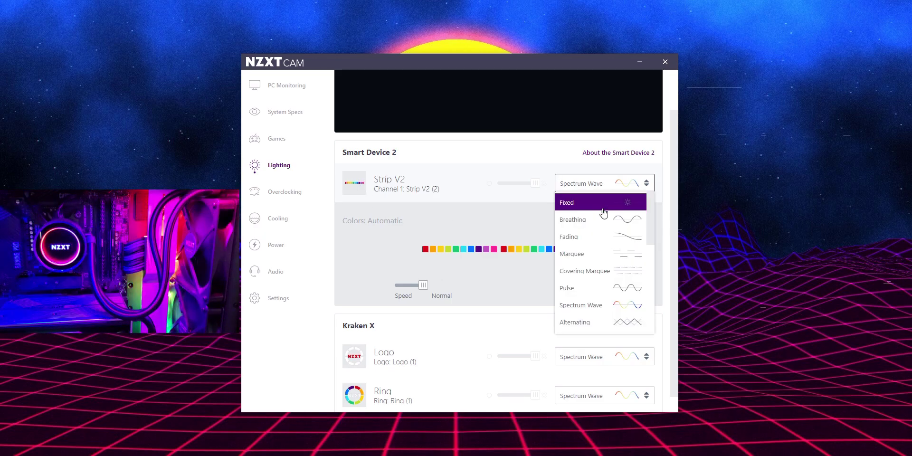
scroll(604, 213, "down", 5)
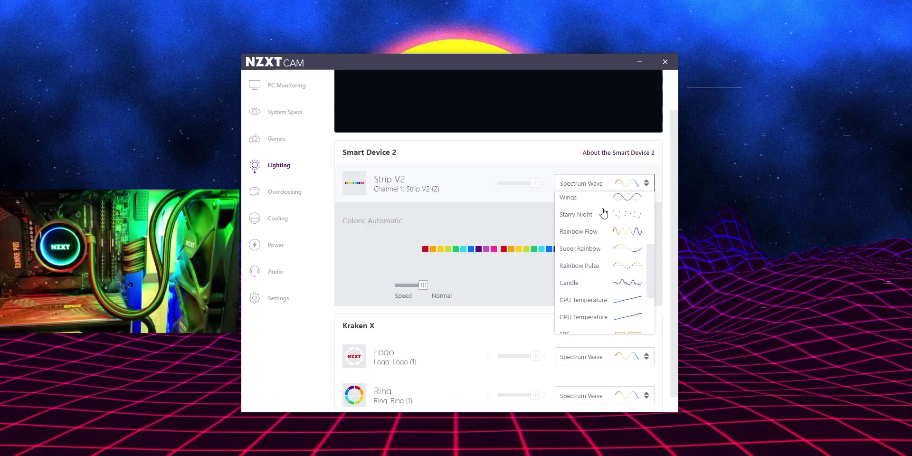
scroll(604, 213, "down", 2)
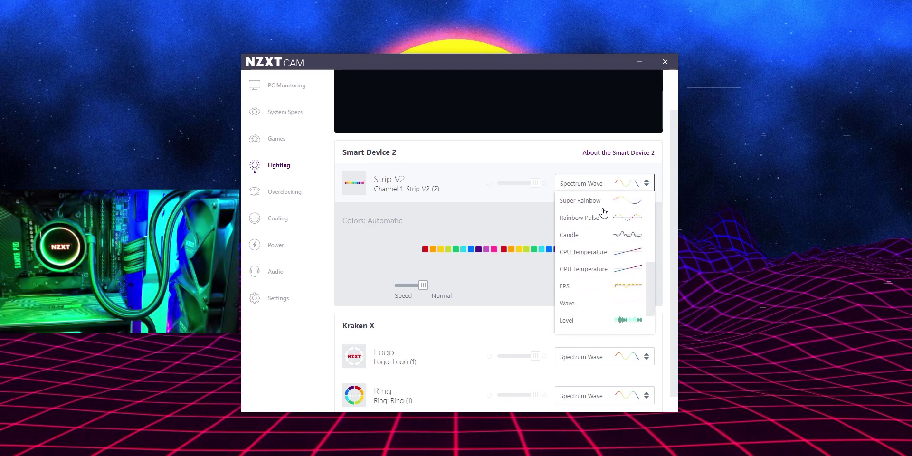
left_click(472, 157)
Expand the Kraken X logo settings and set the logo's lighting mode to Fixed.
scroll(495, 326, "down", 1)
left_click(428, 346)
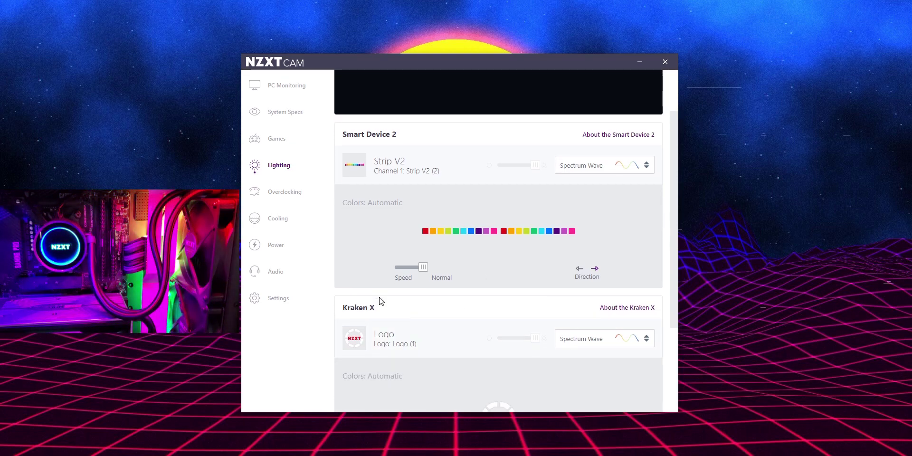
scroll(377, 299, "down", 3)
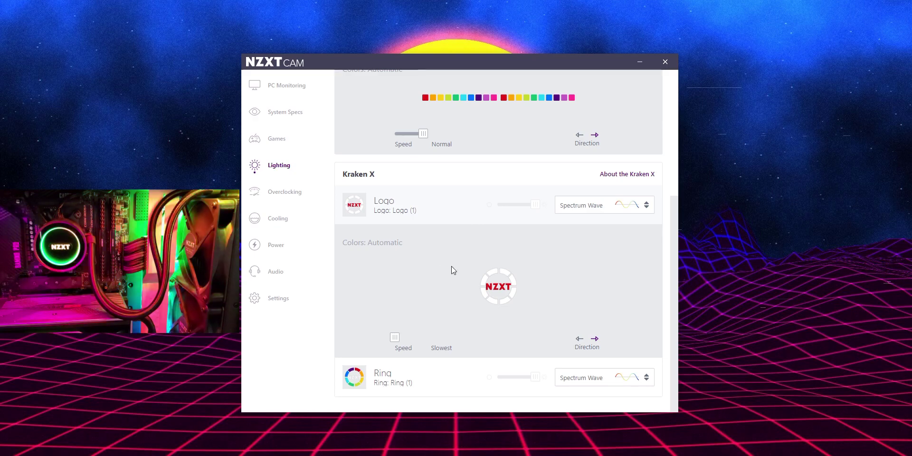
left_click(593, 205)
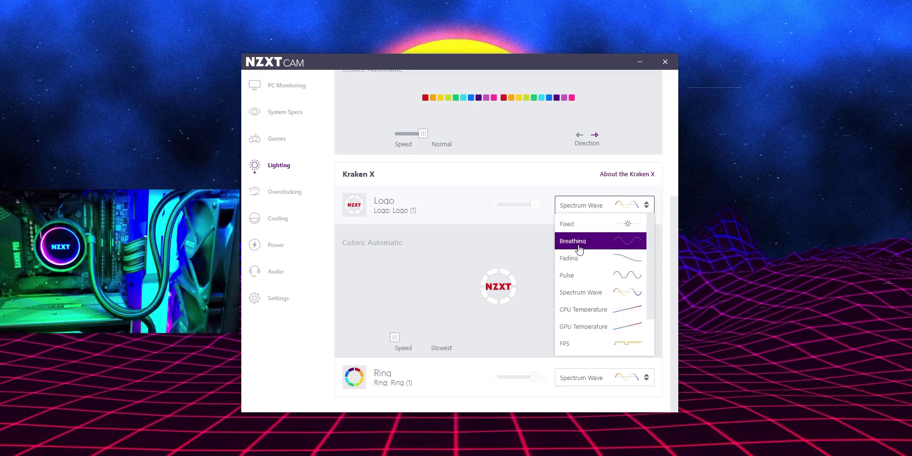
scroll(583, 273, "down", 2)
scroll(604, 331, "up", 2)
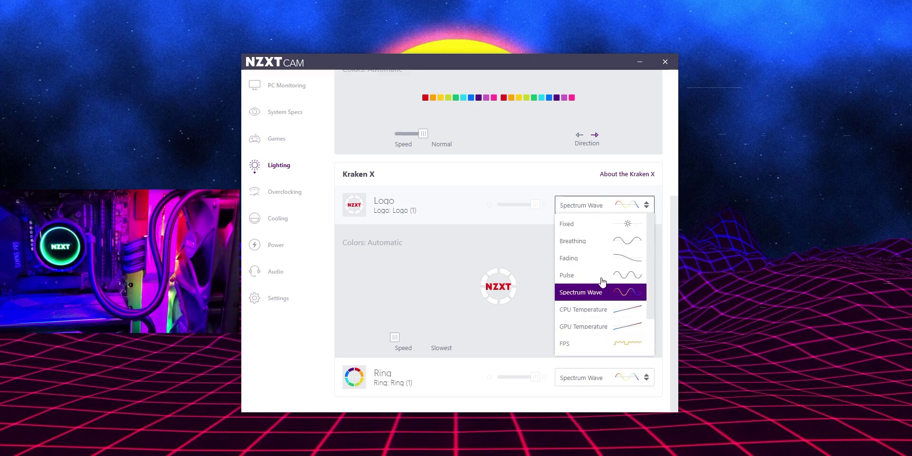
left_click(589, 223)
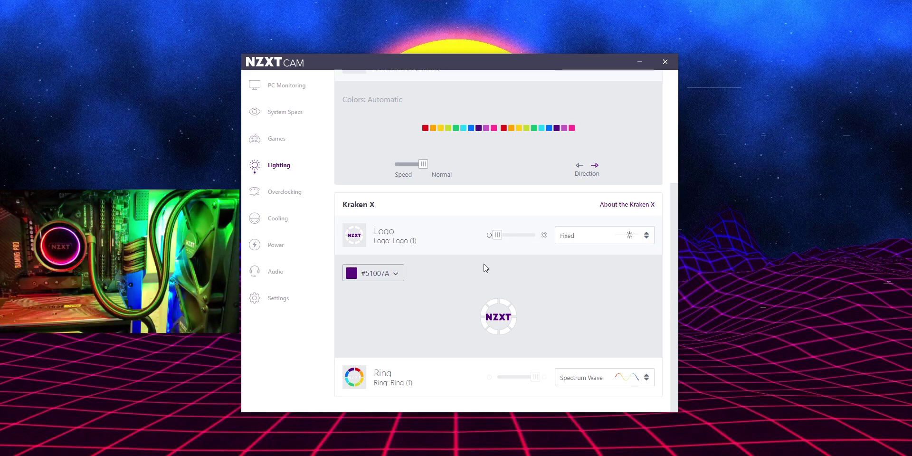
Set the Kraken X ring's lighting mode to Fixed and reduce its brightness to the minimum.
scroll(438, 393, "down", 1)
left_click(610, 346)
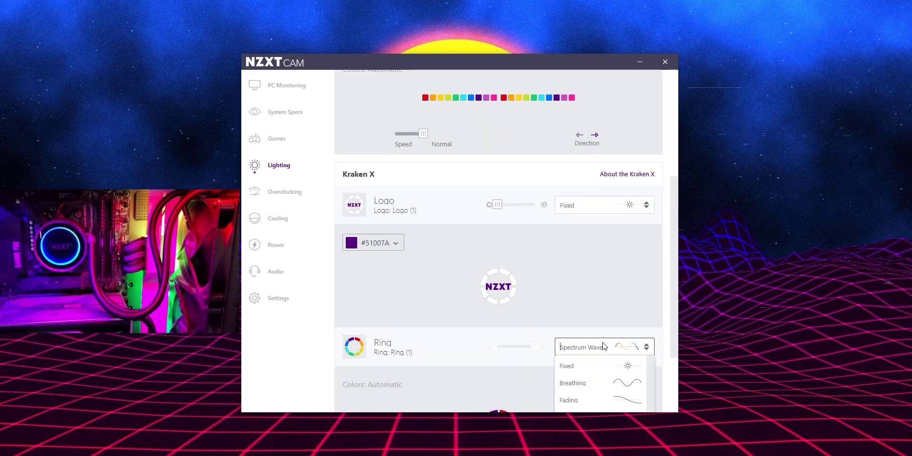
left_click(570, 368)
scroll(523, 361, "down", 2)
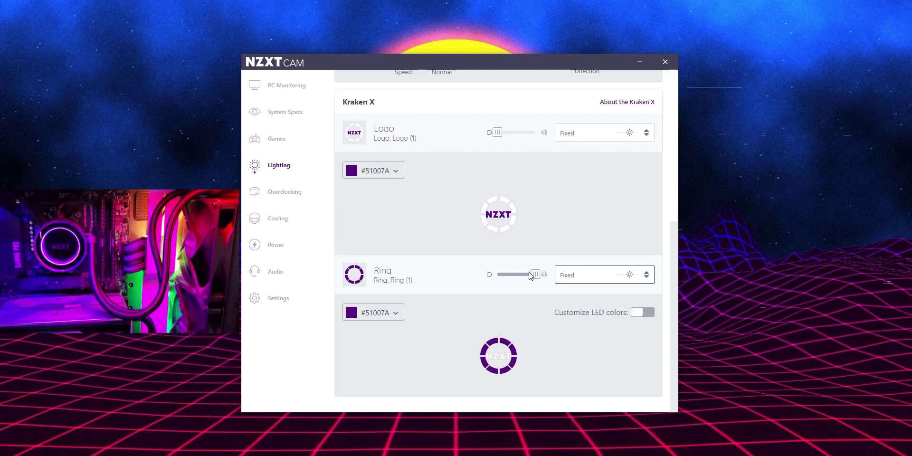
left_click_drag(529, 276, 466, 271)
scroll(465, 271, "up", 5)
scroll(549, 285, "down", 5)
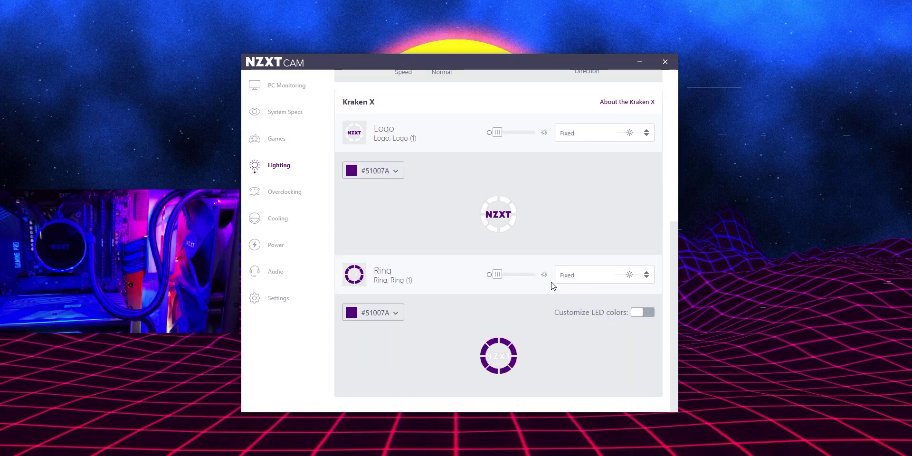
Enable custom LED colors on the ring, color one upper-right segment red and one lower-left segment green, and raise the ring's brightness to maximum.
left_click(649, 314)
left_click(505, 342)
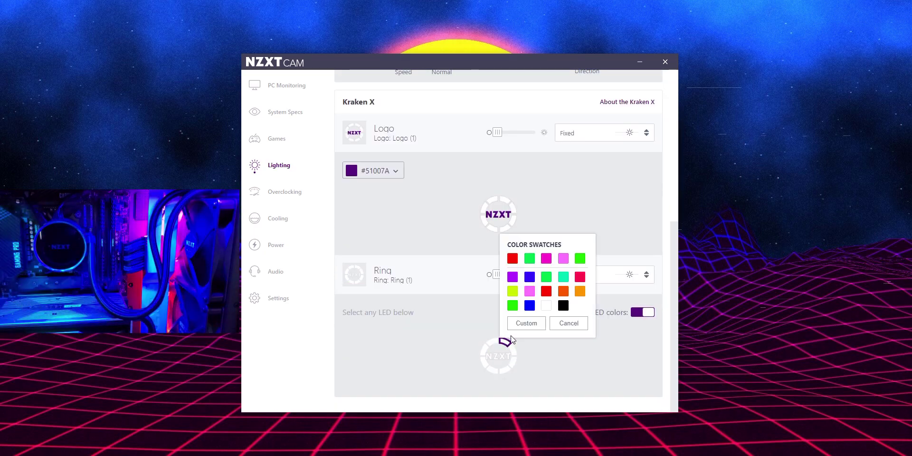
left_click(546, 291)
left_click(514, 351)
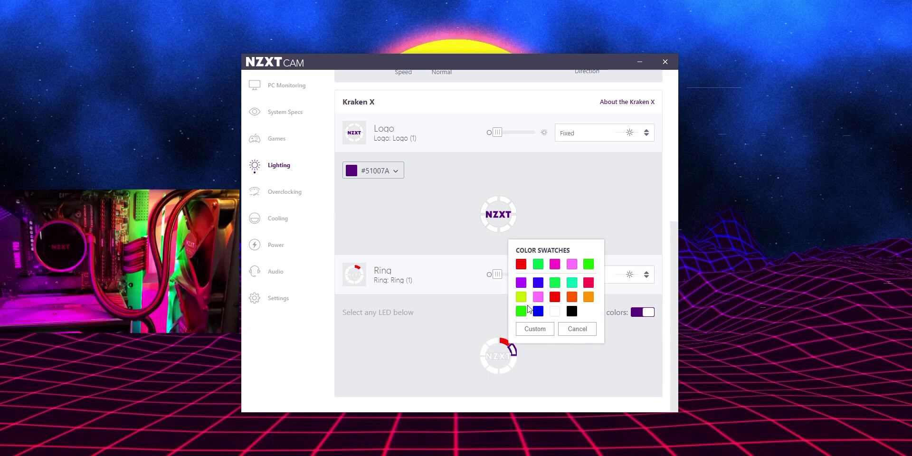
left_click(492, 370)
left_click(516, 286)
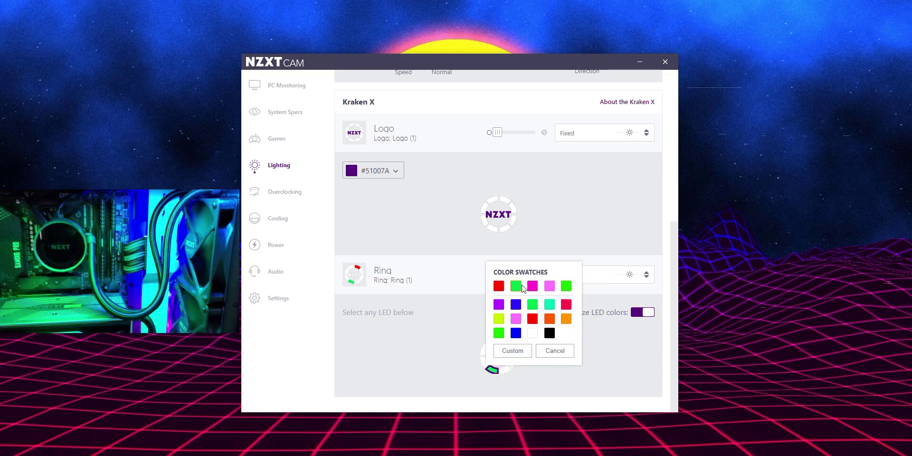
left_click(516, 287)
left_click_drag(498, 276, 551, 283)
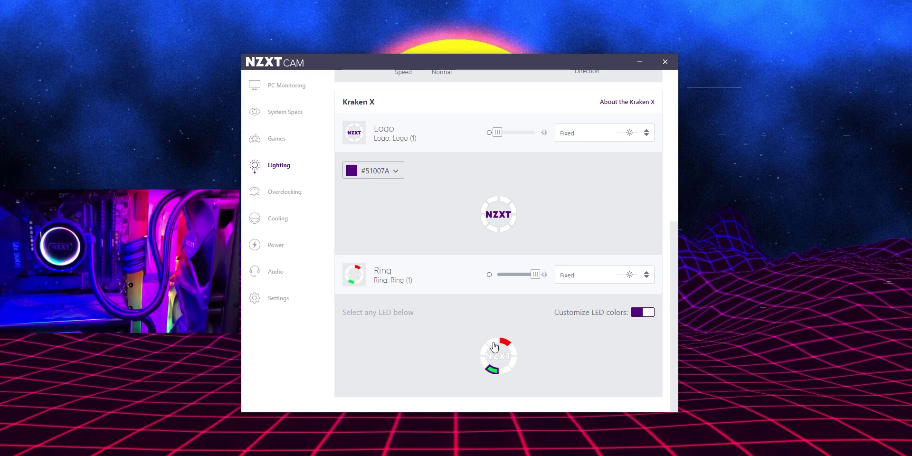
Color all remaining segments of the Kraken X ring black, keeping the red and green ones.
left_click(492, 343)
left_click(484, 364)
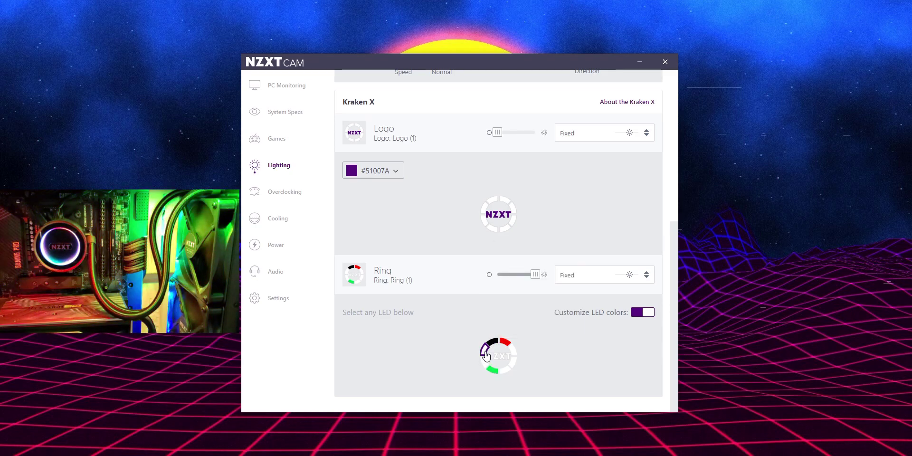
left_click(484, 363)
left_click(543, 326)
left_click(509, 370)
left_click(563, 333)
left_click(514, 367)
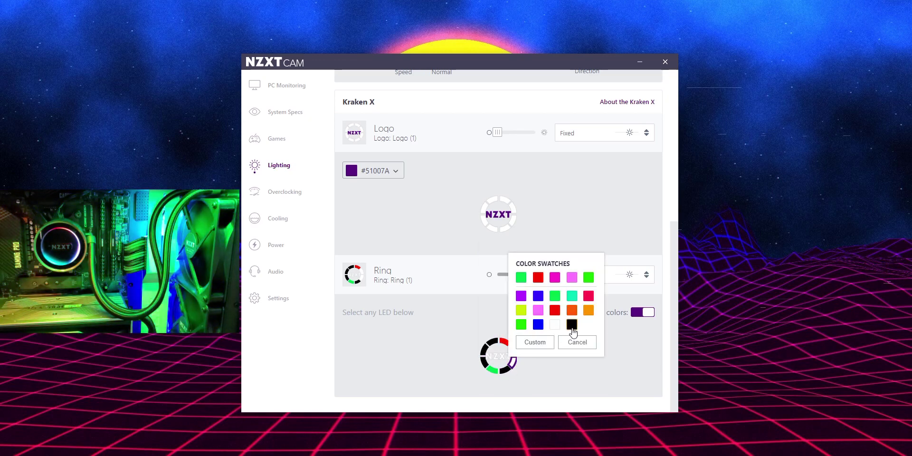
left_click(572, 324)
left_click(508, 365)
left_click(509, 356)
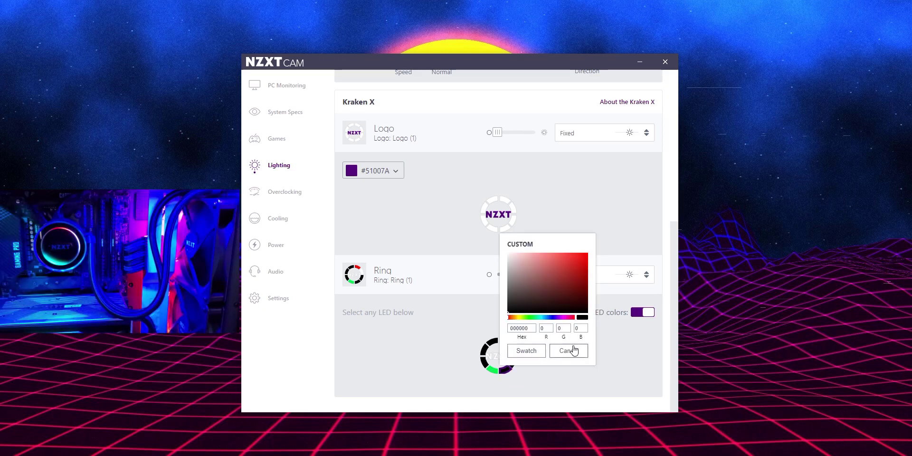
left_click(570, 351)
left_click(515, 354)
left_click(572, 312)
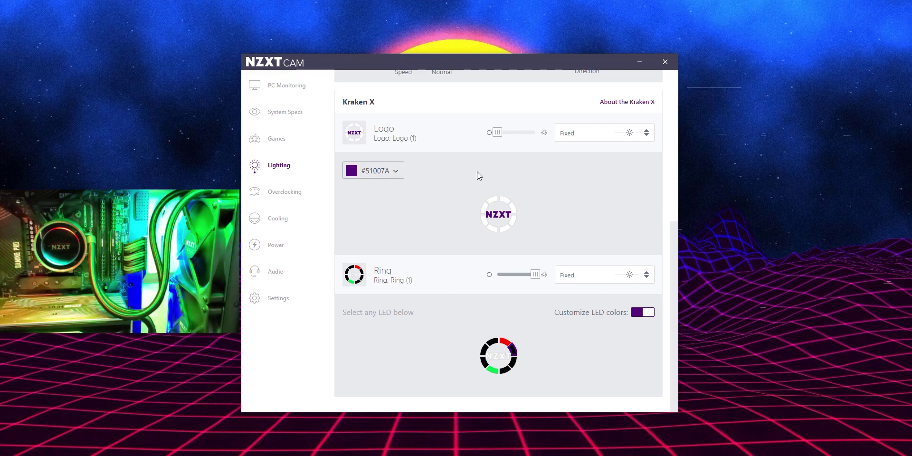
Set the Strip V2 lighting mode to Marquee with the blue color #3200FF.
scroll(466, 170, "up", 5)
left_click(594, 230)
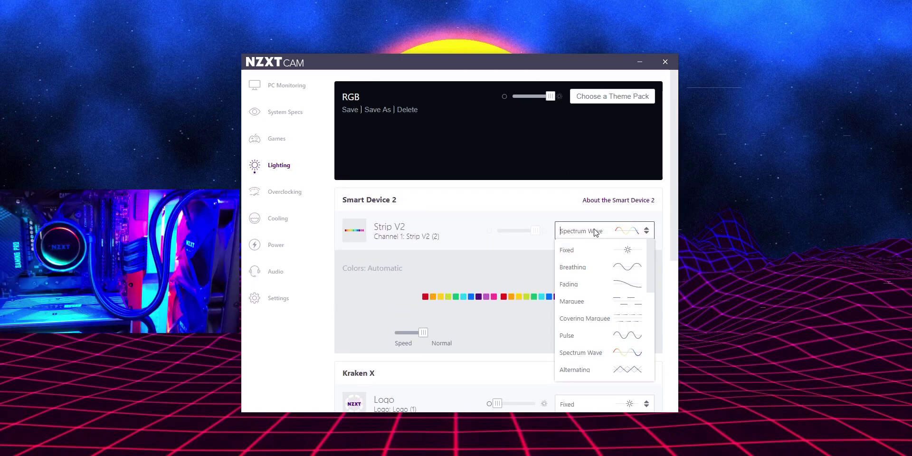
left_click(595, 300)
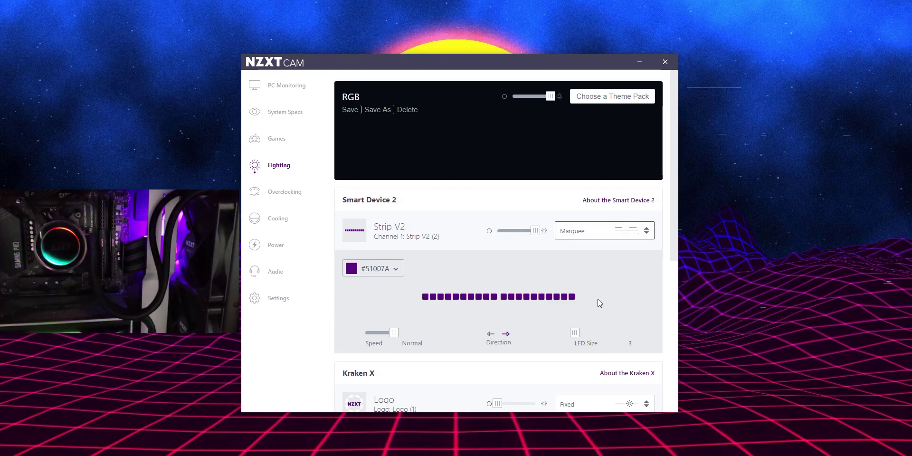
left_click(386, 270)
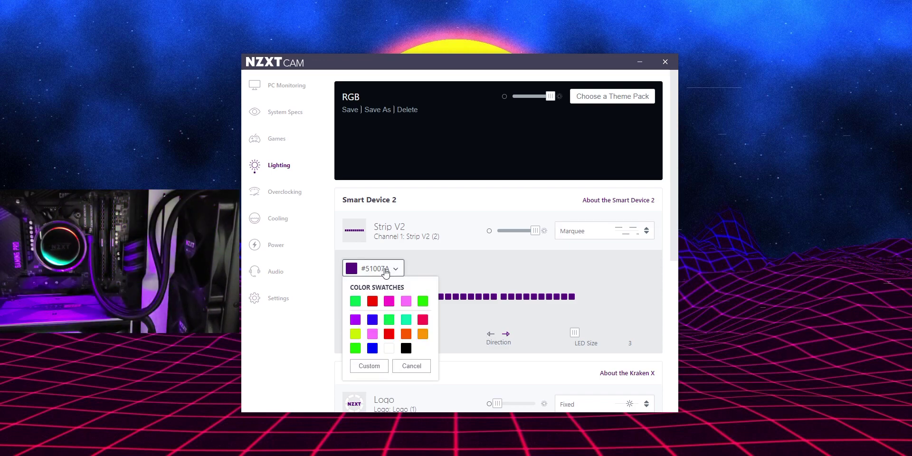
left_click(373, 320)
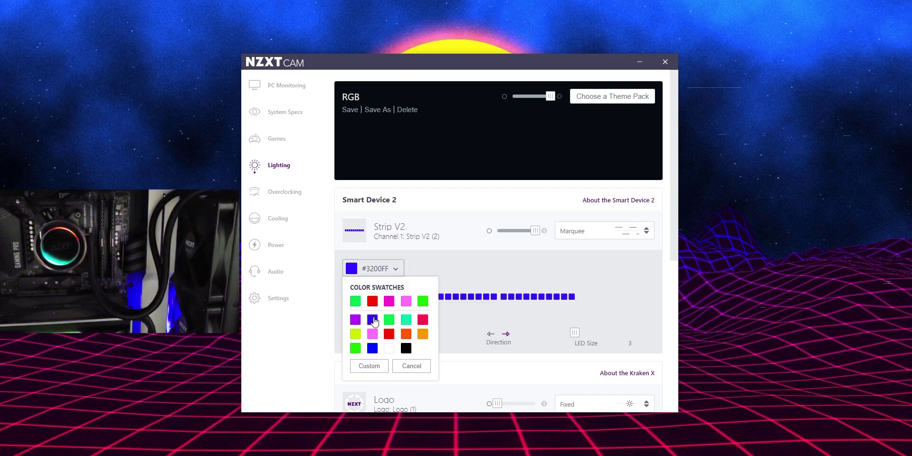
left_click(458, 257)
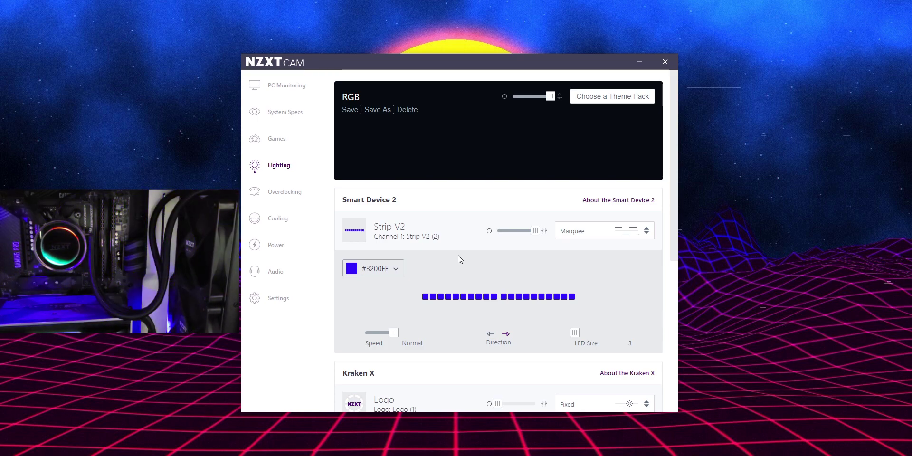
Try the Covering Marquee mode on Strip V2 and switch the strip to Starry Night.
left_click(587, 230)
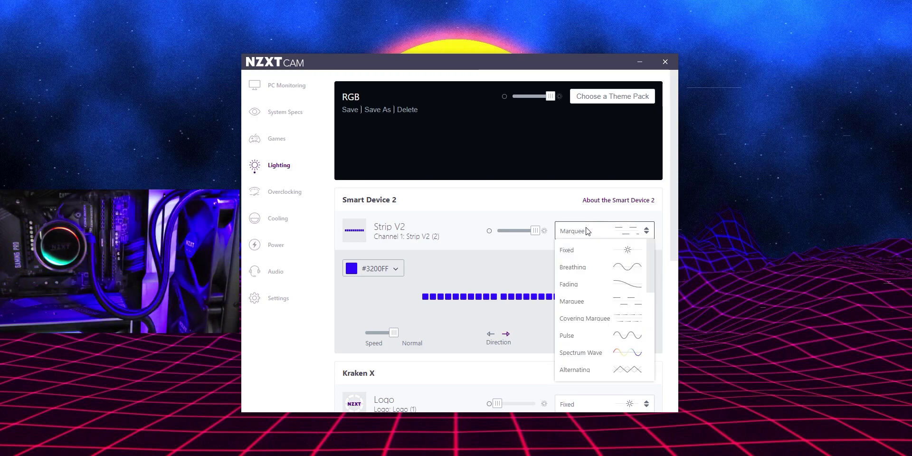
left_click(587, 230)
left_click(587, 231)
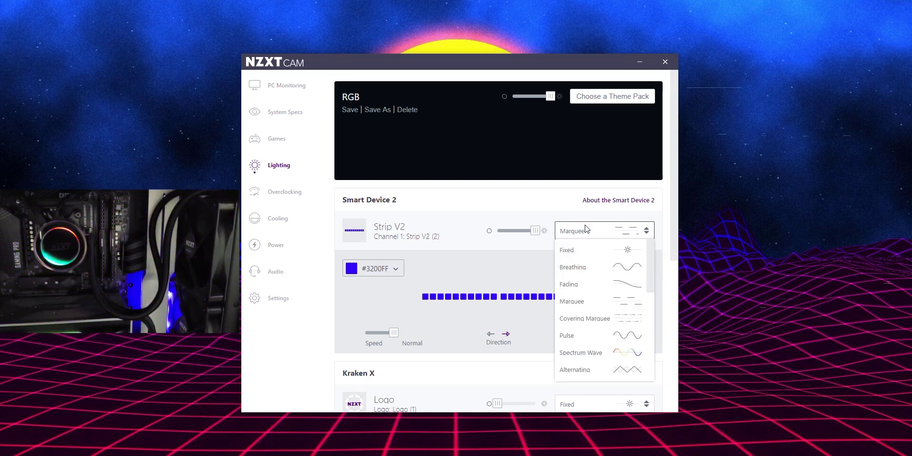
left_click(592, 318)
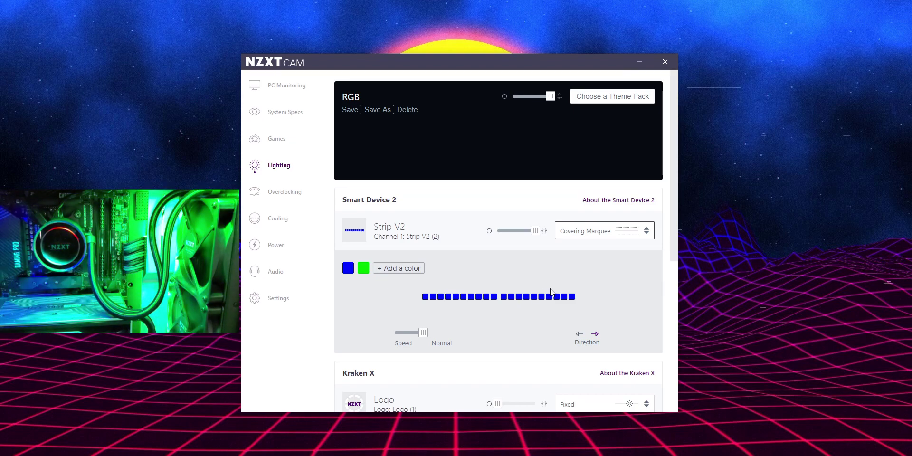
left_click(594, 233)
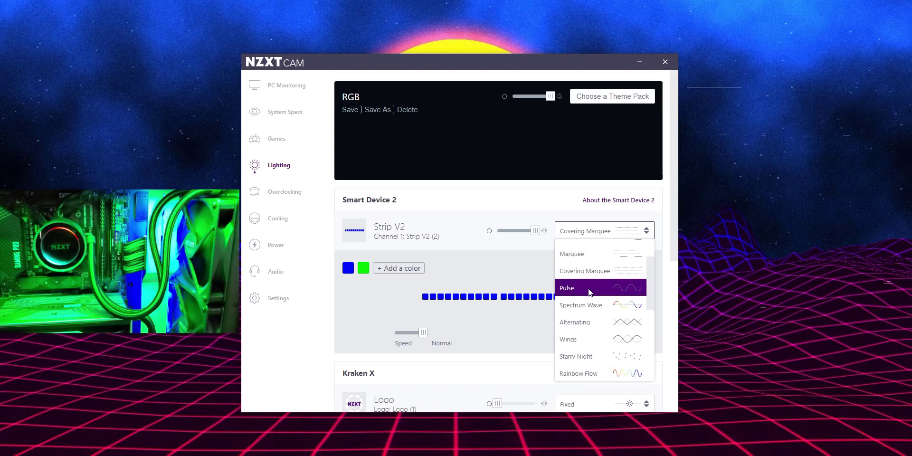
left_click(589, 356)
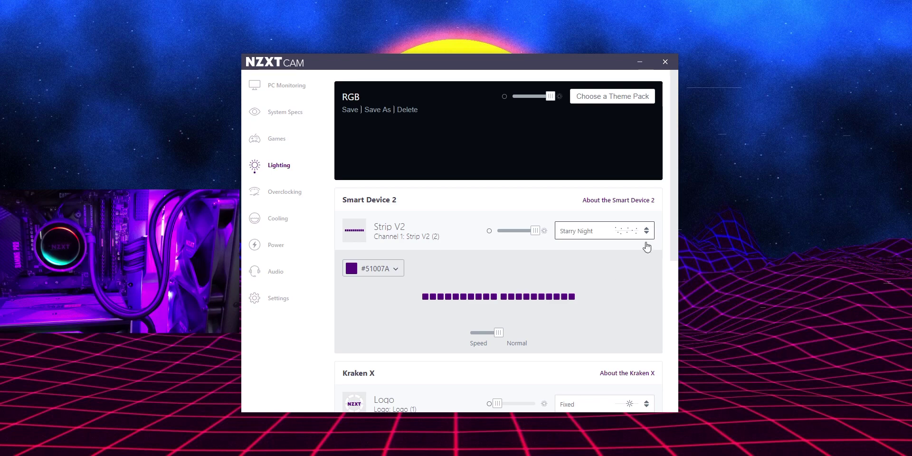
Try the Alternating mode on Strip V2, testing LED size 6 and returning it to 3.
left_click(626, 234)
scroll(596, 335, "down", 1)
left_click(583, 322)
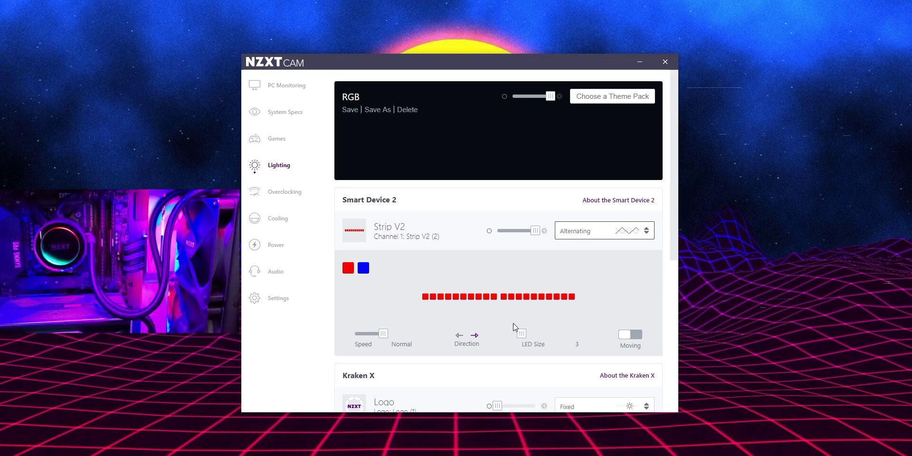
left_click_drag(522, 335, 583, 339)
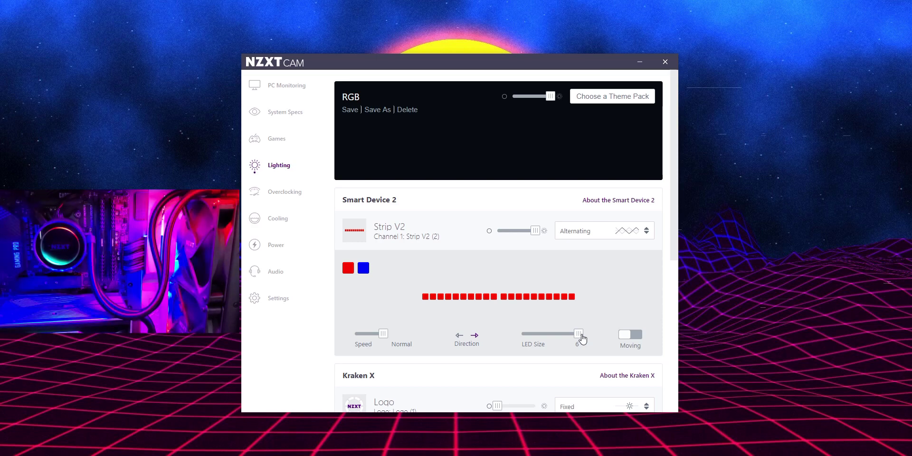
left_click_drag(579, 335, 444, 339)
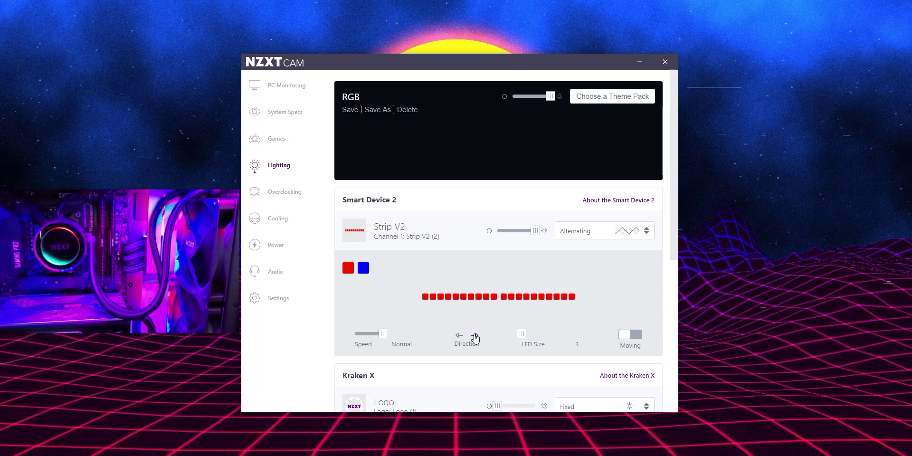
Try the GPU Temperature mode on Strip V2 and open the color choices for the 90-degree threshold without changing the color.
scroll(606, 285, "down", 3)
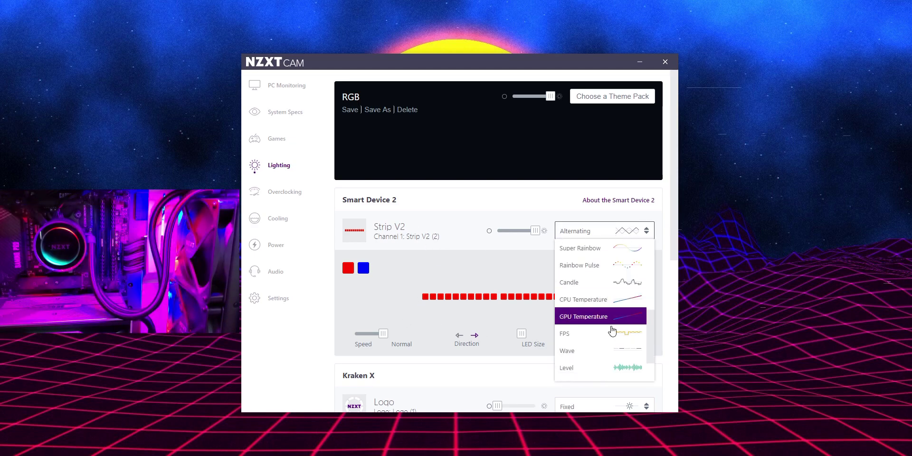
left_click(612, 322)
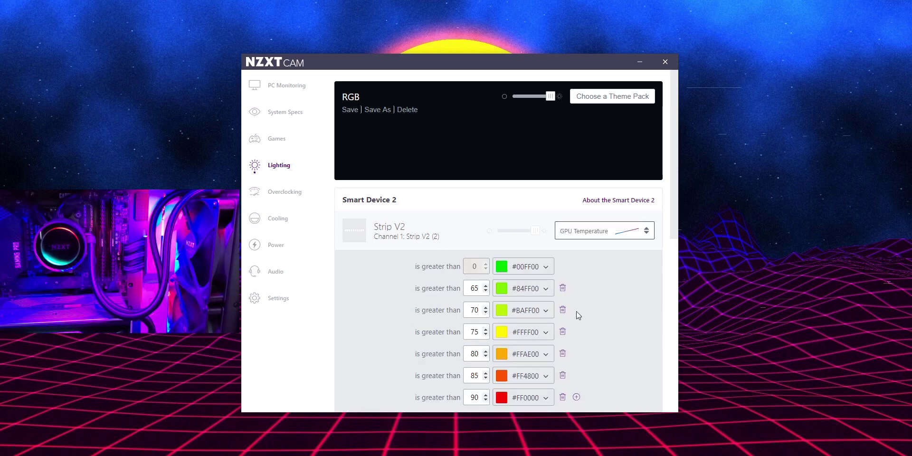
scroll(450, 141, "down", 1)
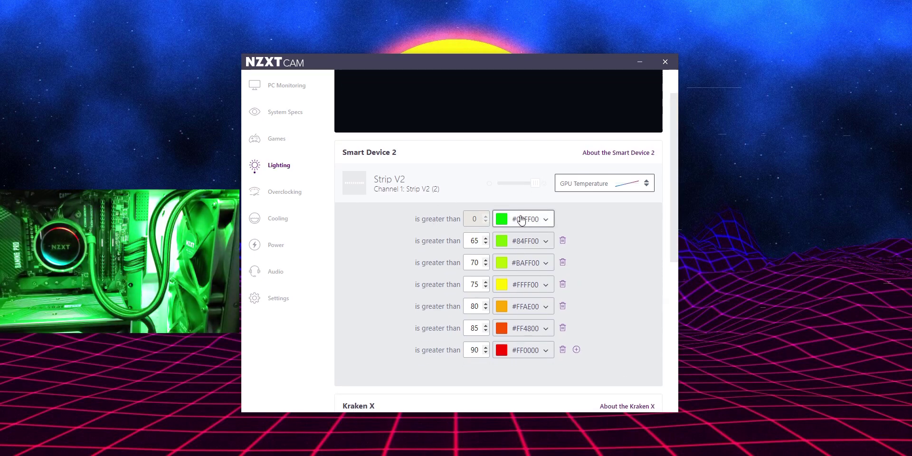
double_click(474, 350)
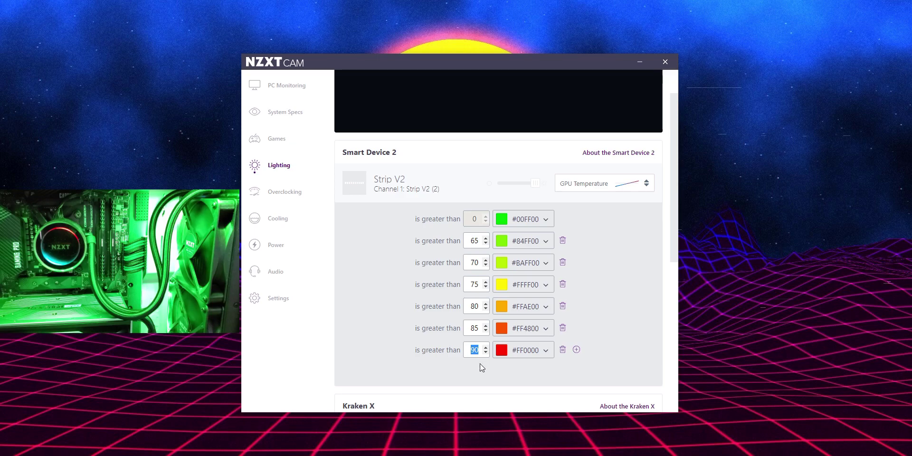
left_click(533, 356)
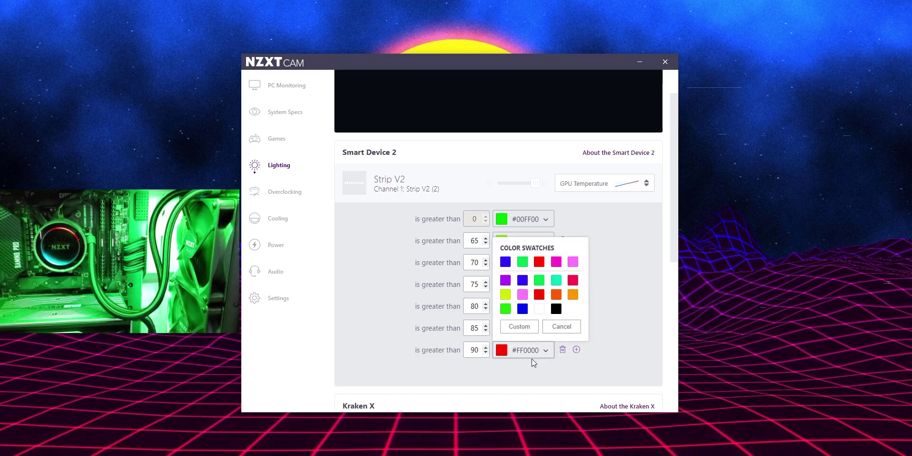
left_click(525, 326)
left_click(622, 376)
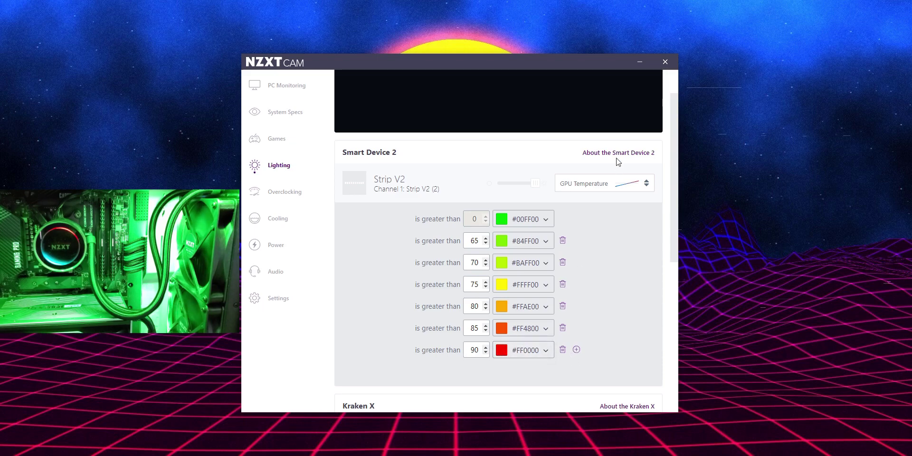
Try the audio-reactive Bass mode on Strip V2 and check its color choices.
left_click(608, 183)
scroll(606, 271, "down", 5)
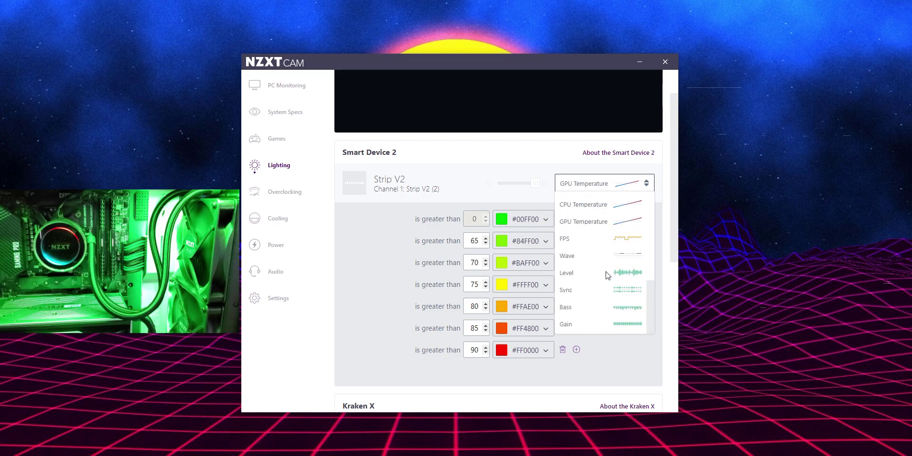
left_click(617, 311)
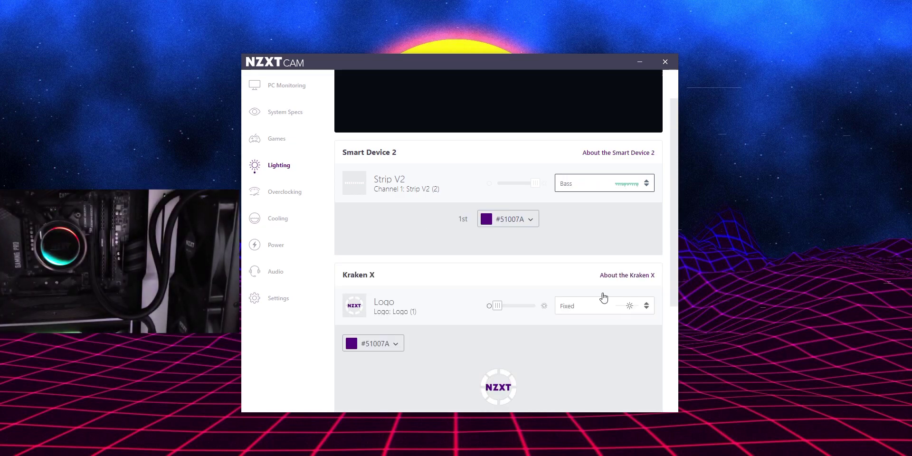
left_click(506, 219)
left_click(465, 244)
Set Strip V2 to Marquee, keeping the color #3200FF, lower its brightness to minimum and collapse its settings.
left_click(604, 183)
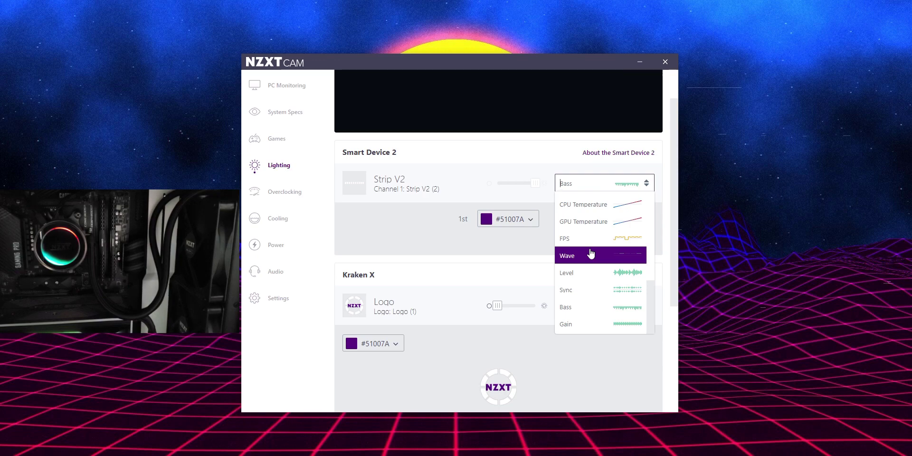
scroll(591, 253, "up", 5)
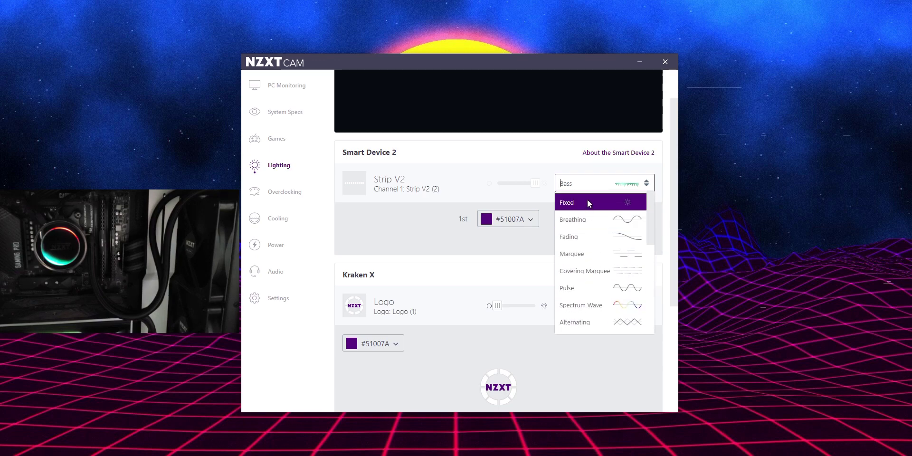
left_click(594, 257)
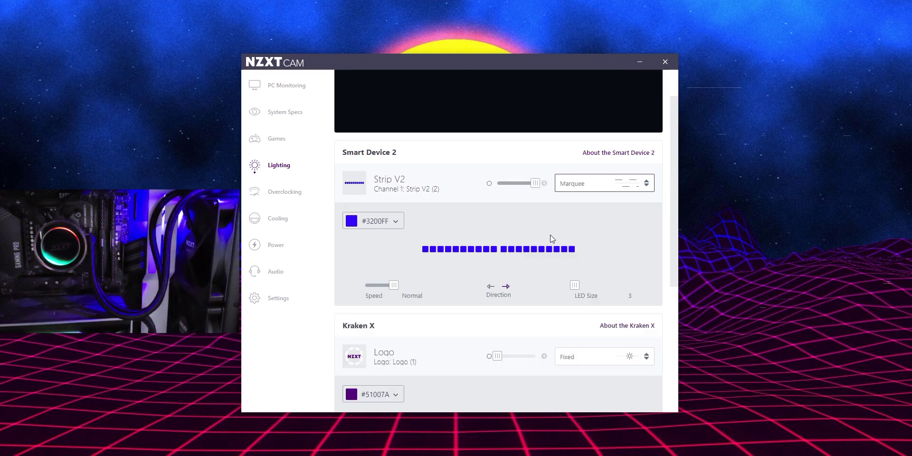
left_click(396, 221)
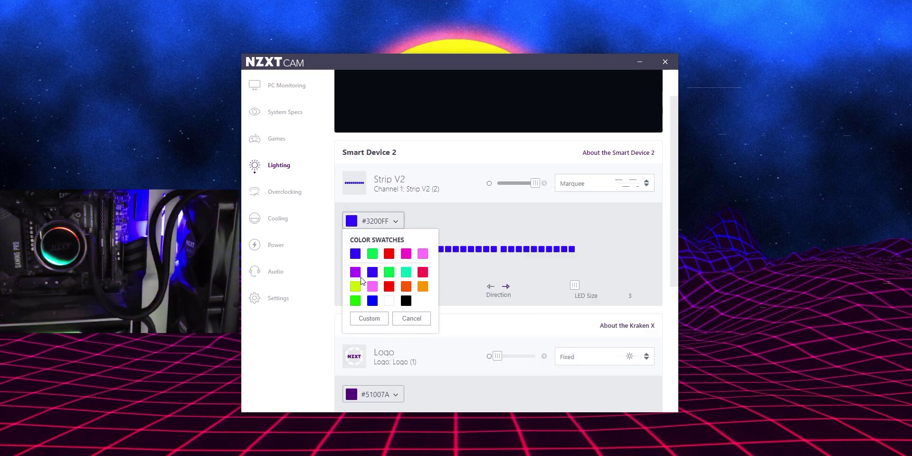
left_click(406, 272)
left_click(411, 318)
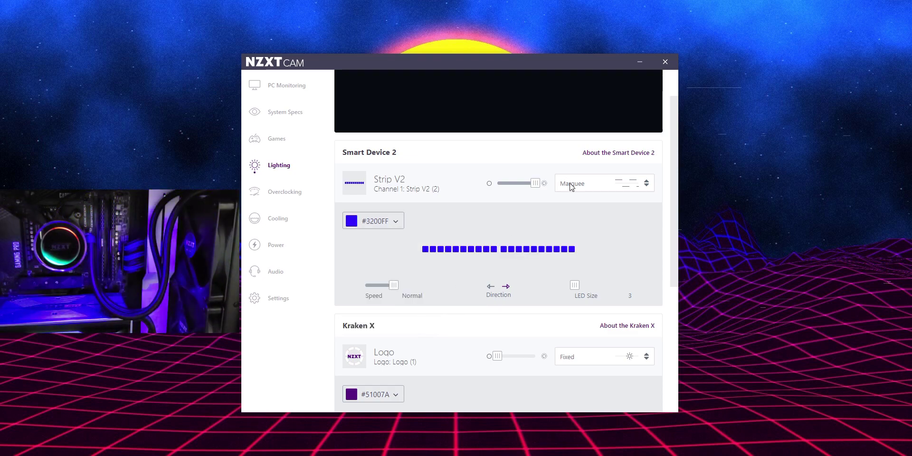
left_click_drag(536, 184, 452, 192)
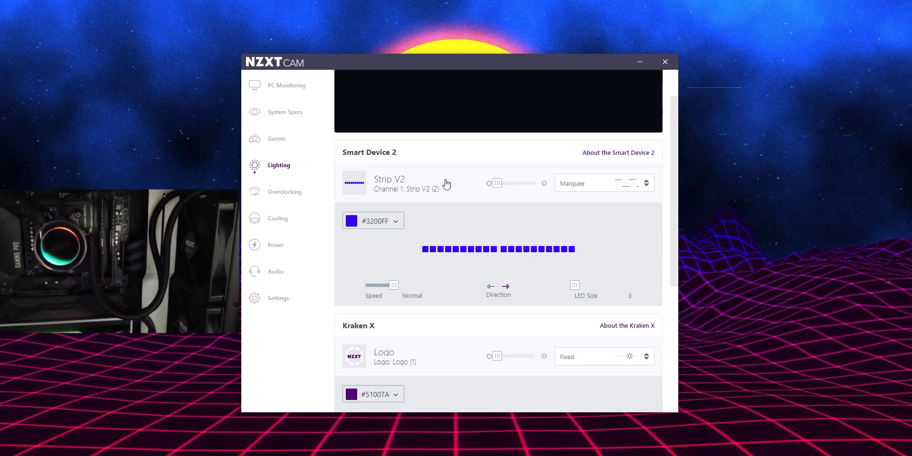
left_click(444, 184)
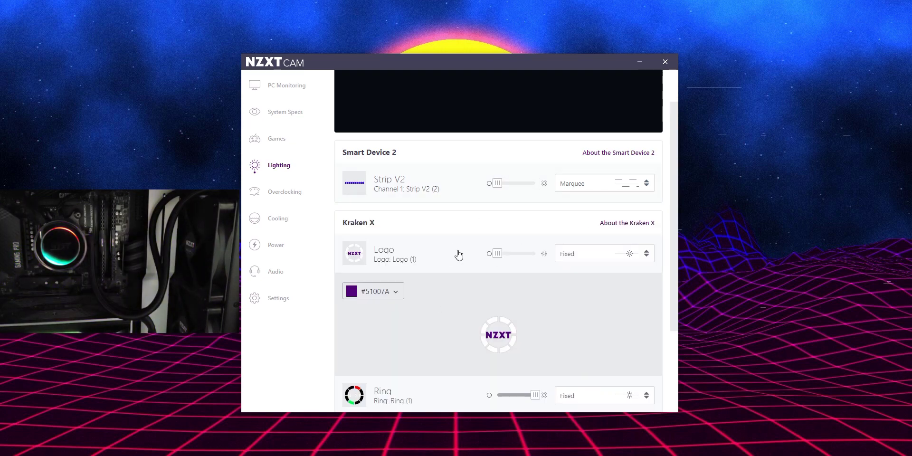
Raise the Kraken X logo's brightness to maximum and set its mode to Spectrum Wave at the Fastest speed.
scroll(446, 235, "down", 3)
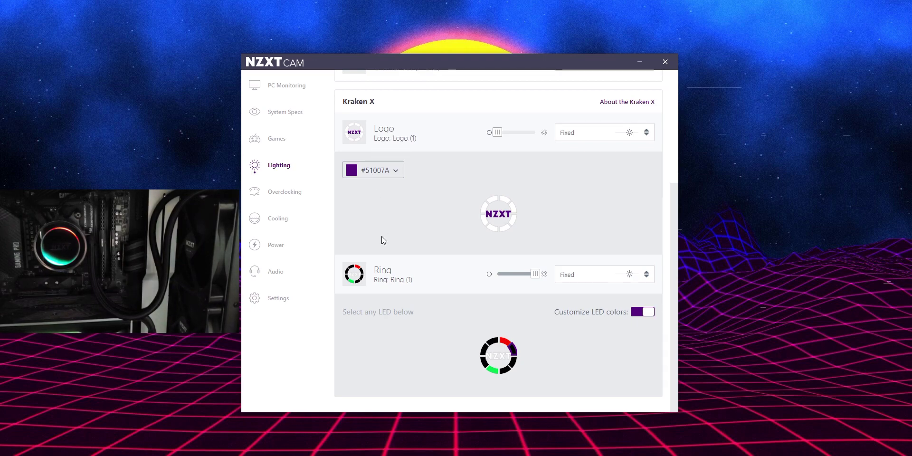
left_click_drag(497, 138, 581, 135)
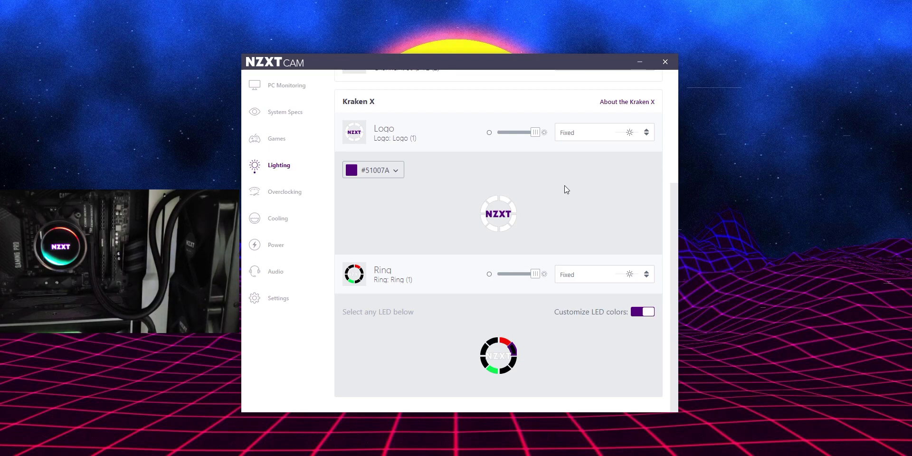
left_click(383, 171)
left_click(575, 136)
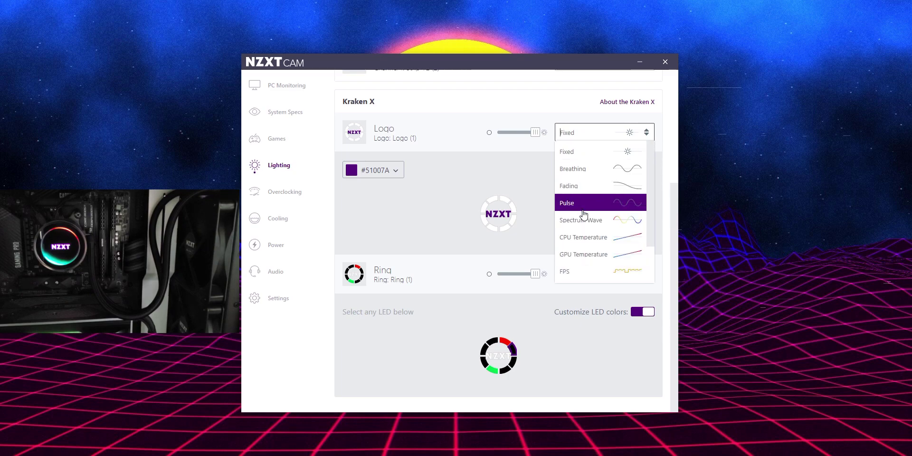
left_click(583, 221)
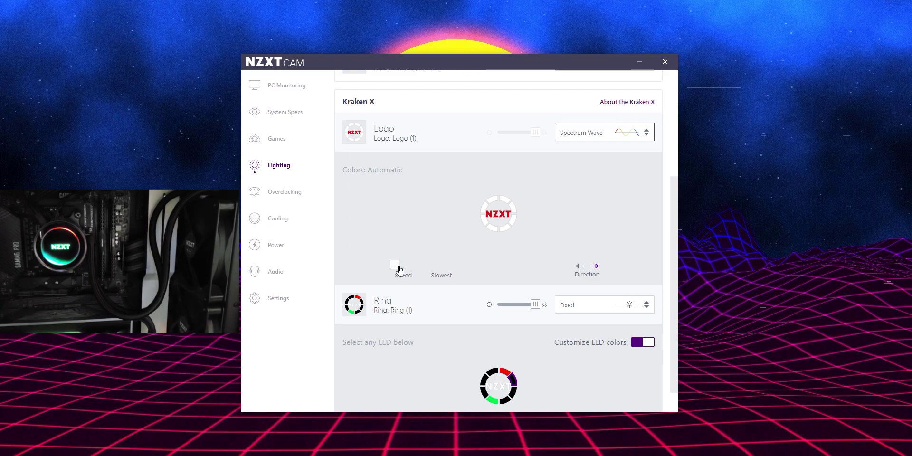
left_click_drag(399, 269, 470, 266)
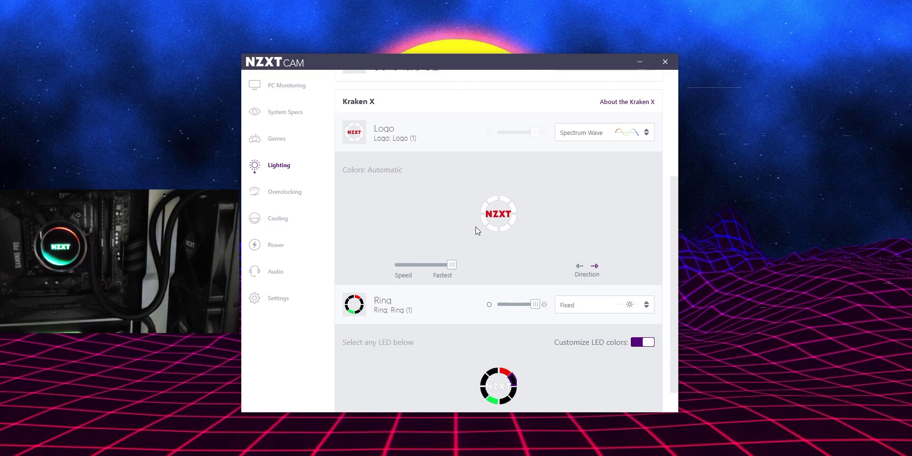
Set the Kraken X ring's lighting mode to Marquee with the green color #00FF50.
scroll(452, 292, "down", 1)
left_click(598, 275)
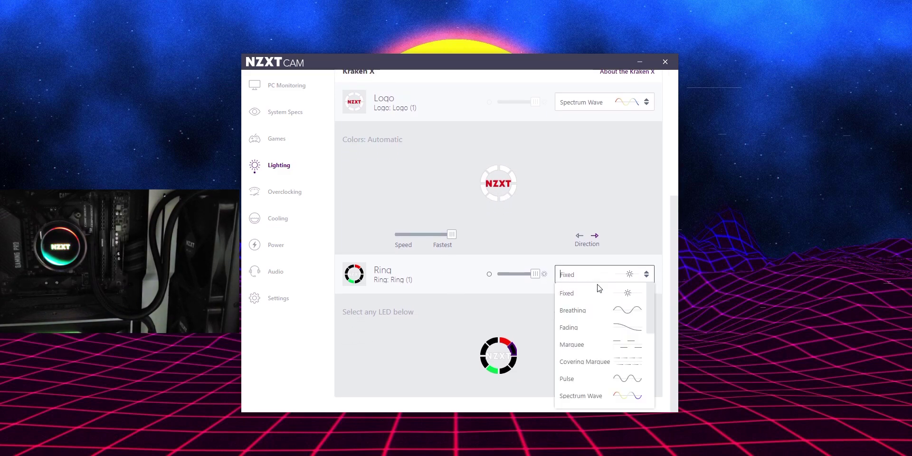
left_click(608, 345)
scroll(441, 301, "down", 1)
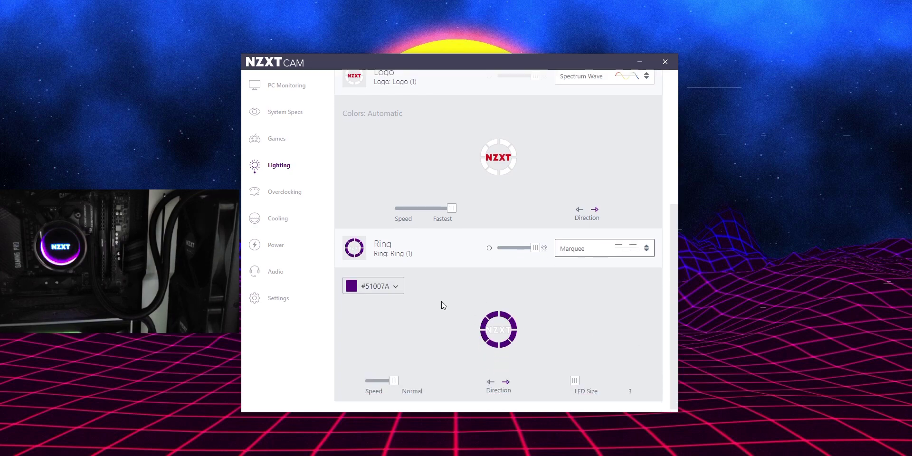
left_click(380, 282)
left_click(373, 314)
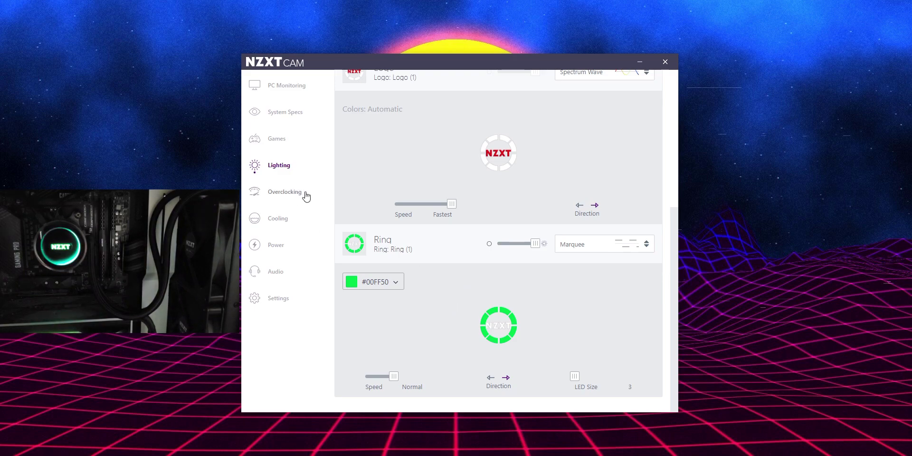
Open the GPU overclocking settings, view the information on whether overclocking is safe and close it.
left_click(290, 193)
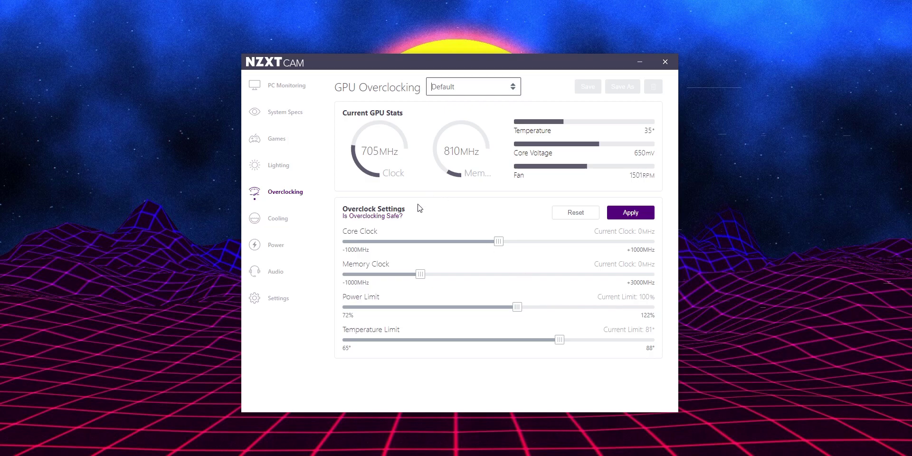
left_click(381, 217)
left_click(569, 189)
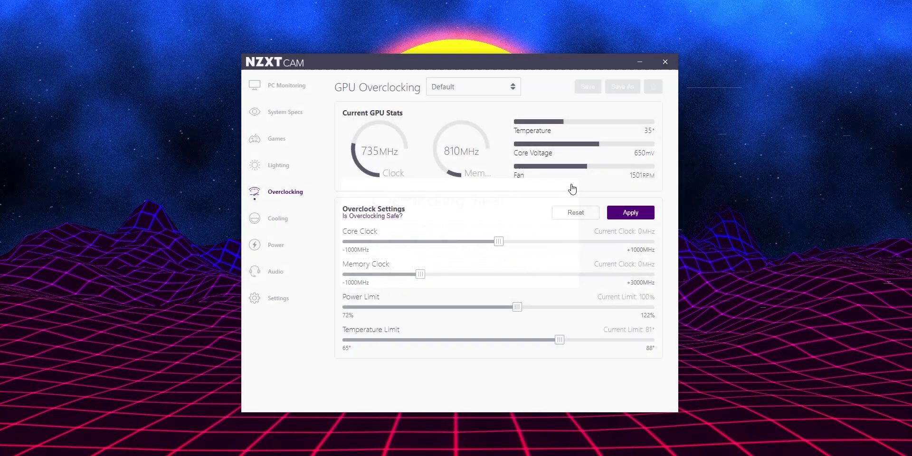
Open the cooling settings and expand the fan curves of Fan Connectors 1, 2 and 3 on Smart Device 2.
left_click(295, 221)
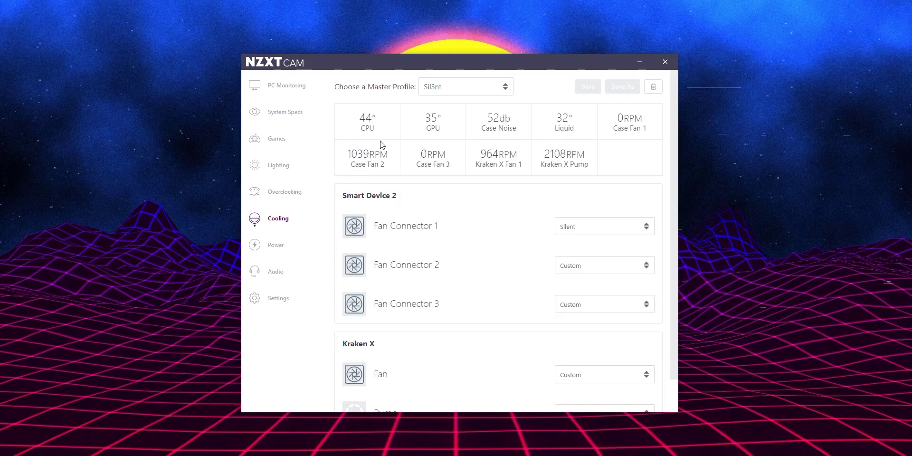
scroll(436, 214, "down", 1)
left_click(470, 190)
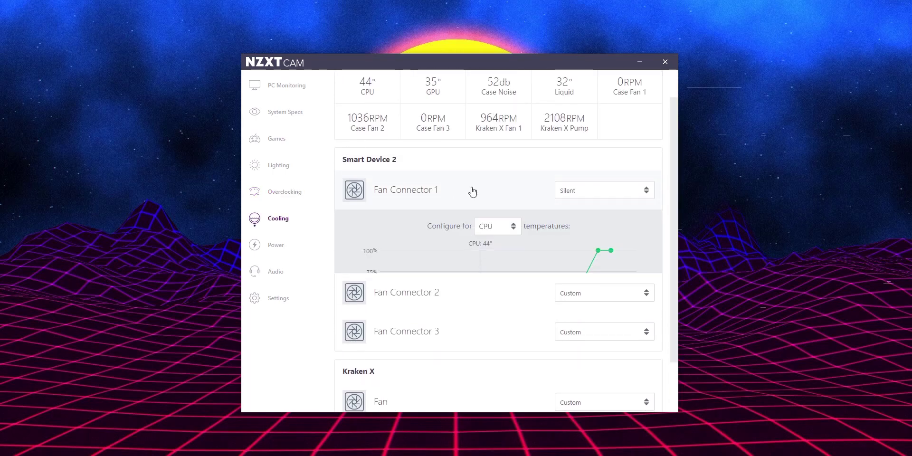
scroll(460, 208, "down", 3)
left_click(477, 253)
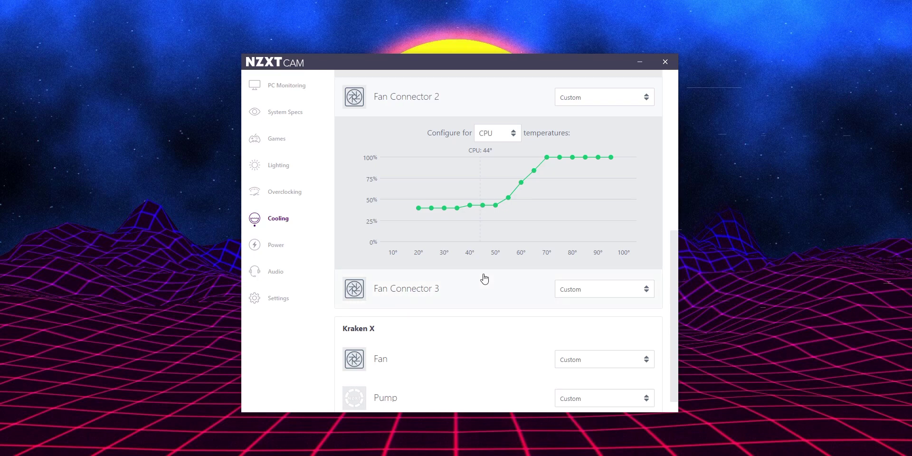
left_click(482, 278)
Examine the CPU temperature fan curves of the three Smart Device 2 connectors, ending at the Kraken X fan and pump entries.
scroll(490, 267, "up", 8)
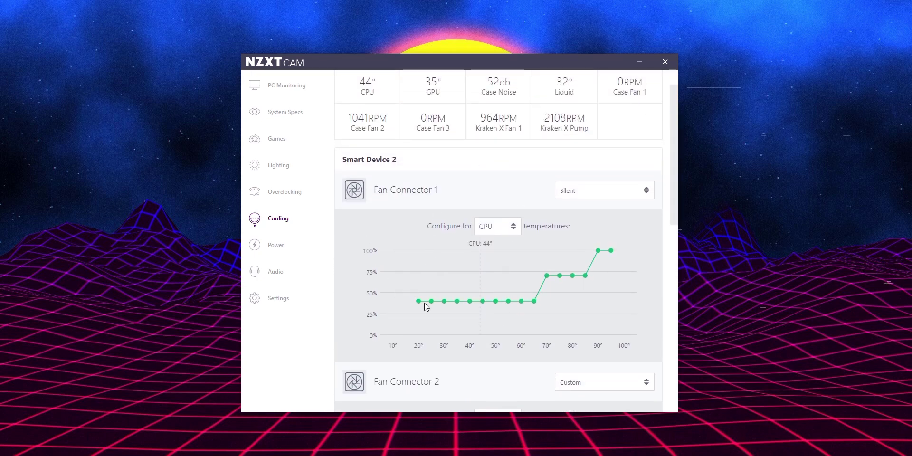
scroll(535, 272, "down", 2)
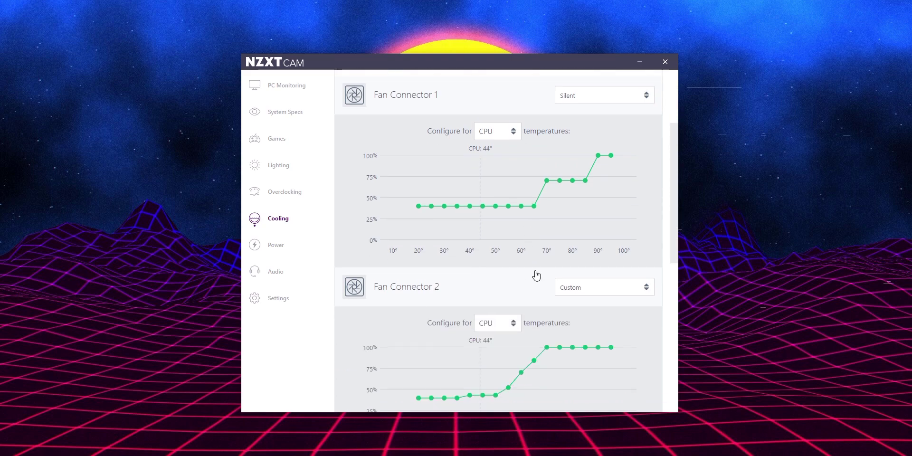
left_click(439, 114)
scroll(455, 179, "down", 3)
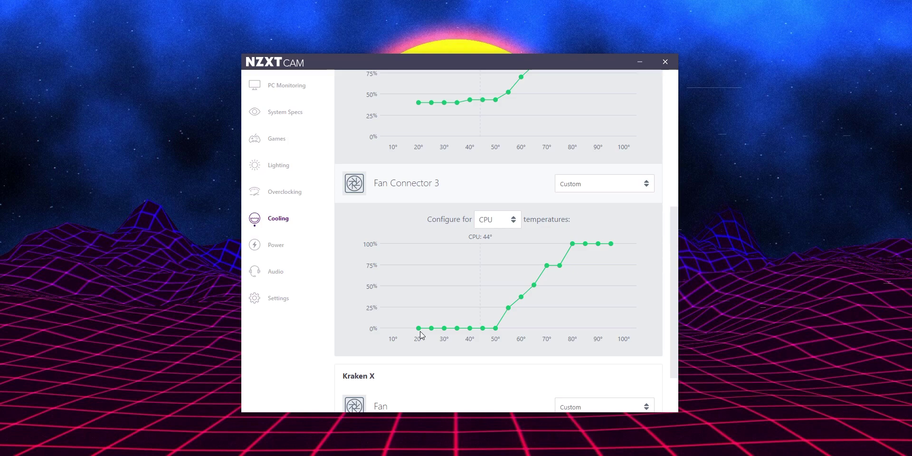
scroll(416, 309, "down", 2)
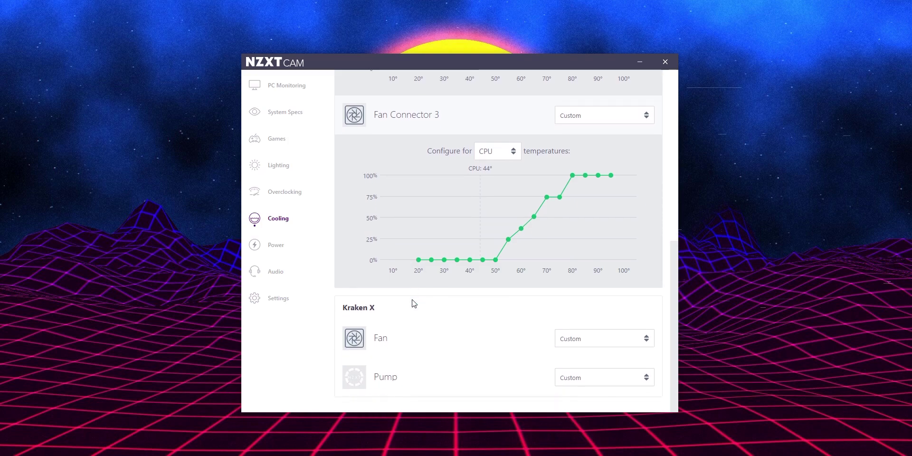
Expand the Kraken X fan and pump entries and examine their CPU temperature curves.
left_click(407, 332)
scroll(414, 326, "down", 4)
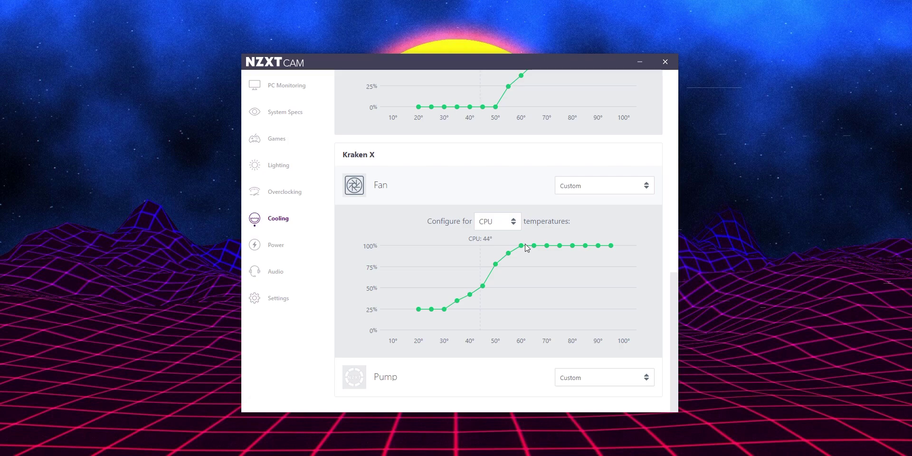
left_click(457, 372)
scroll(470, 335, "down", 3)
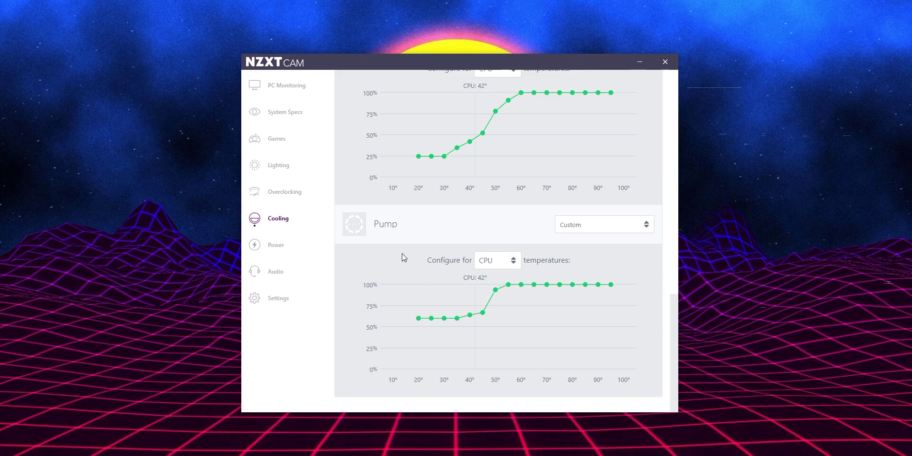
View the available master cooling profiles and close the list, keeping the Sil3nt profile.
scroll(410, 269, "up", 10)
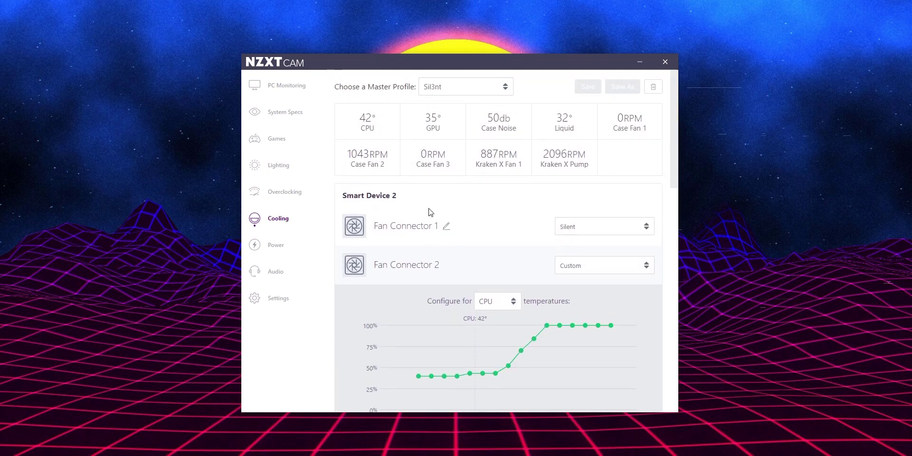
left_click(434, 86)
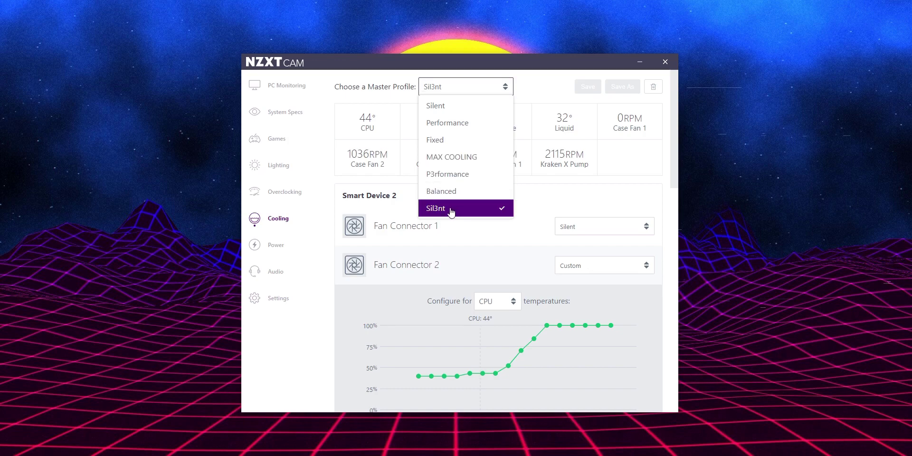
left_click(310, 301)
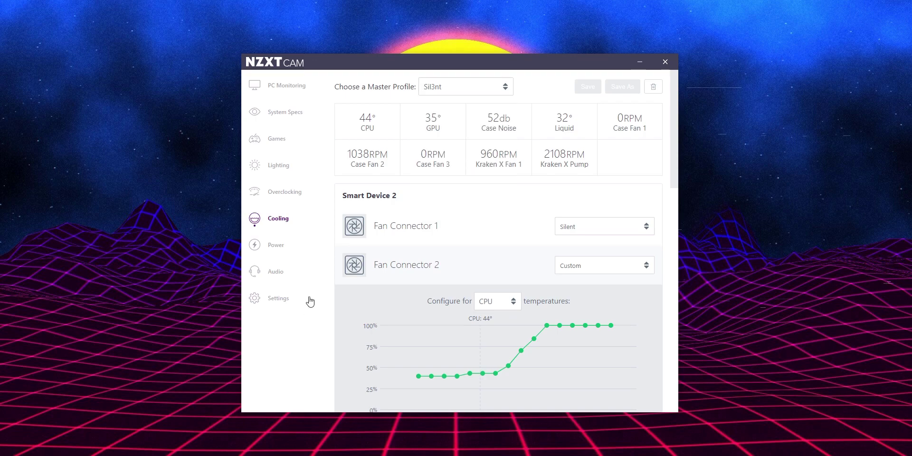
Check the Power page and the Audio page for supported devices.
left_click(284, 251)
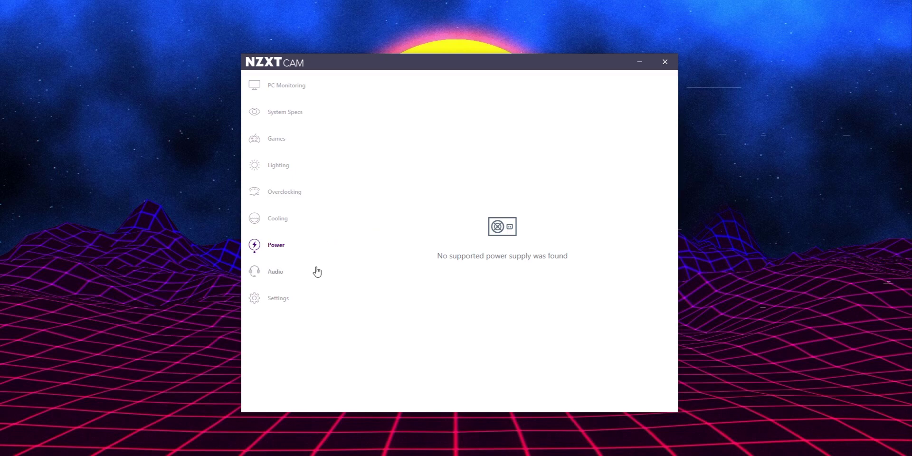
left_click(290, 280)
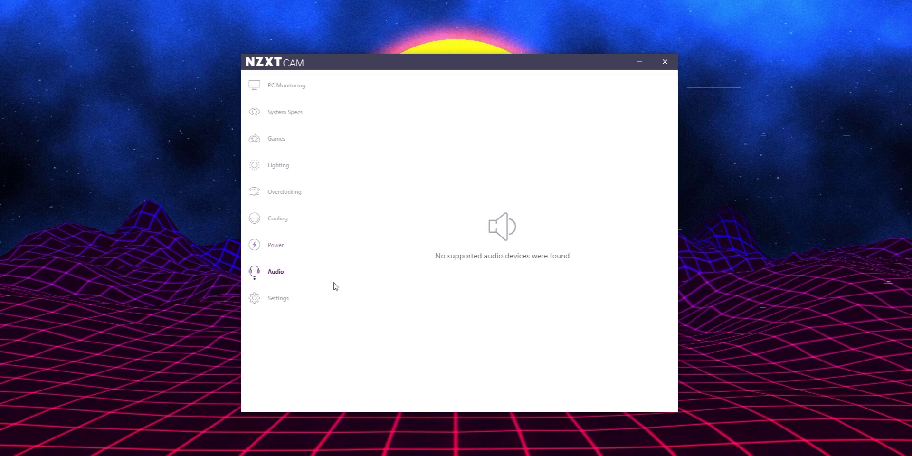
Enable Dark Mode in the general settings and return to the PC Monitoring overview.
left_click(279, 299)
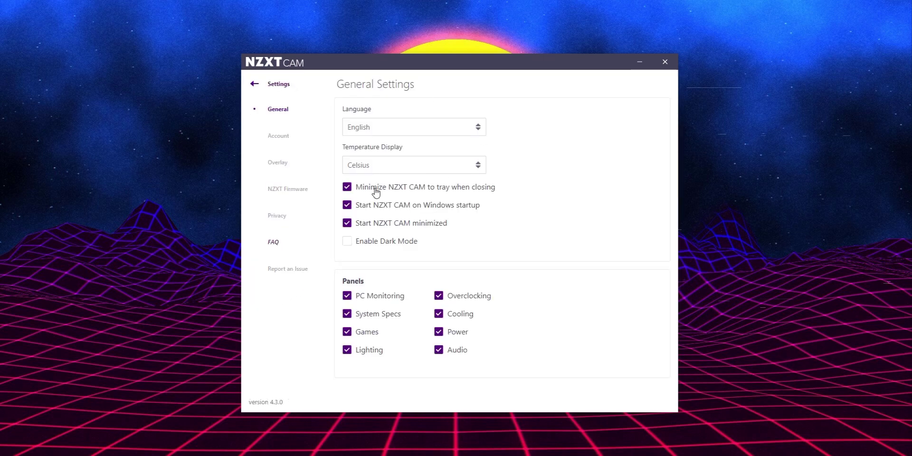
left_click(347, 241)
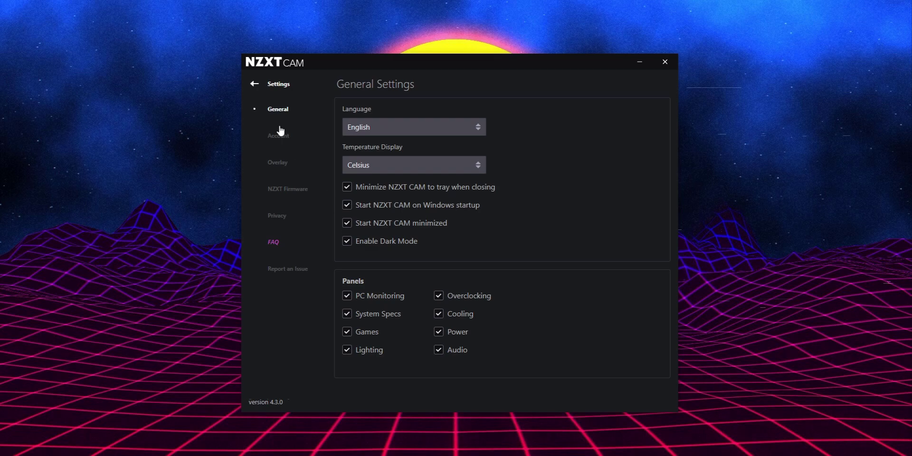
left_click(256, 85)
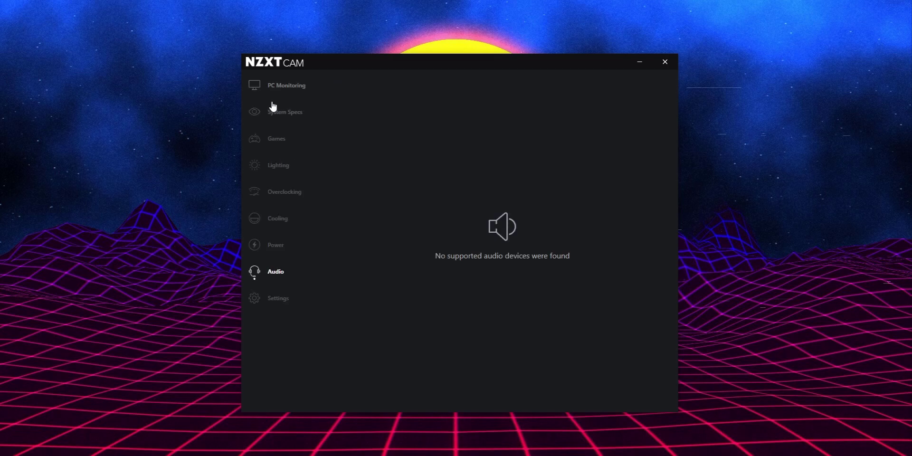
left_click(273, 87)
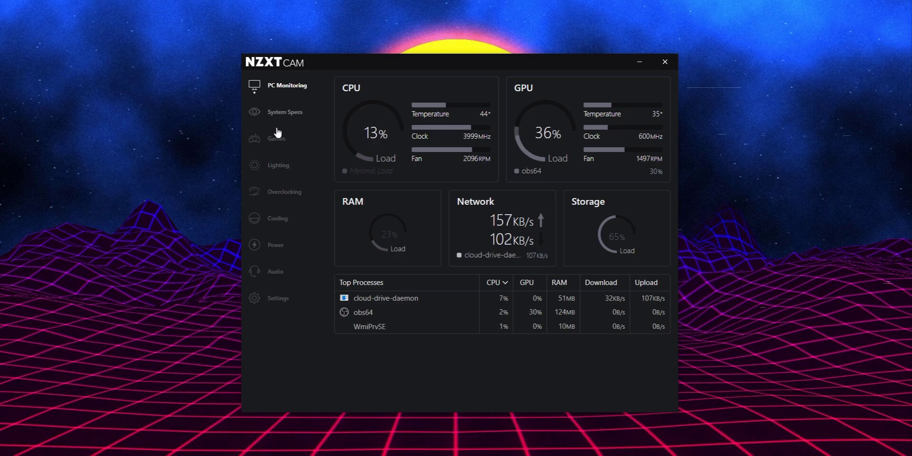
Raise the brightness of Smart Device 2's Strip V2 to maximum in the lighting settings.
left_click(277, 164)
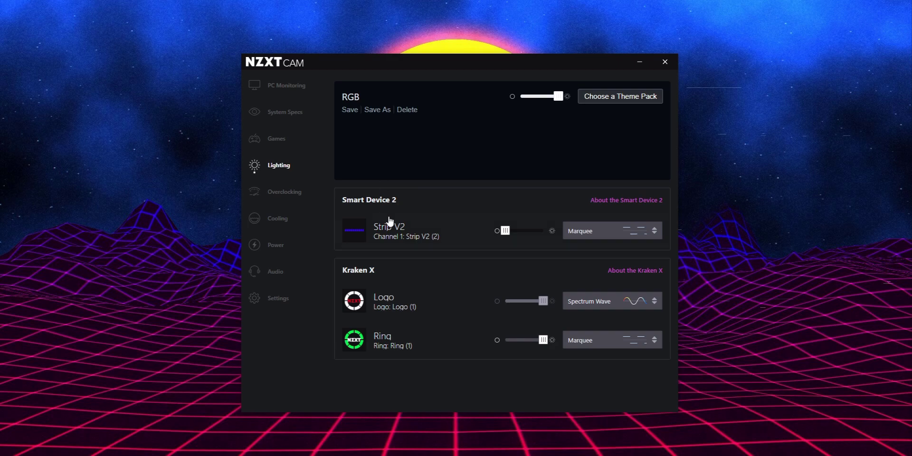
left_click_drag(505, 231, 543, 231)
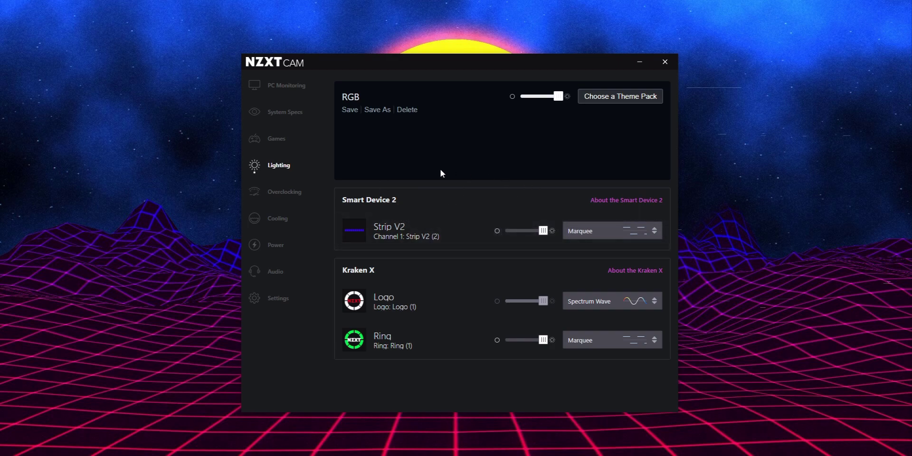